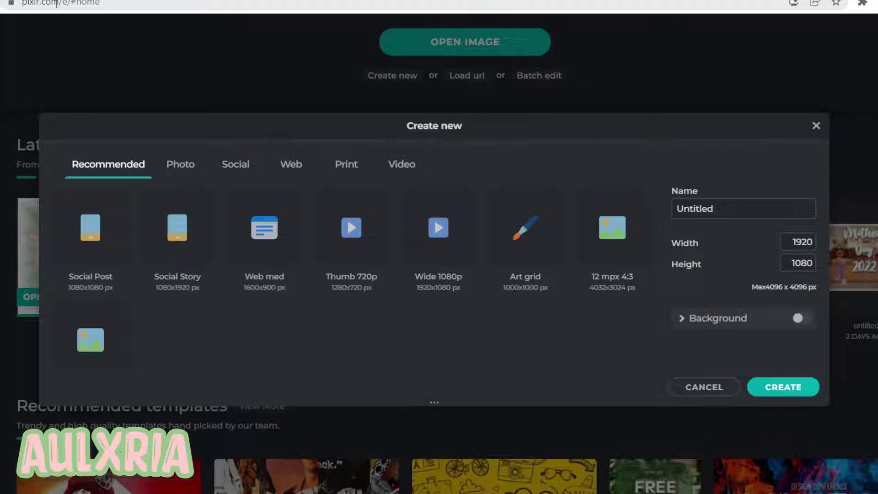
Go to the pixlr.com home page and look over its editor options.
drag(63, 3, 89, 23)
click(111, 3)
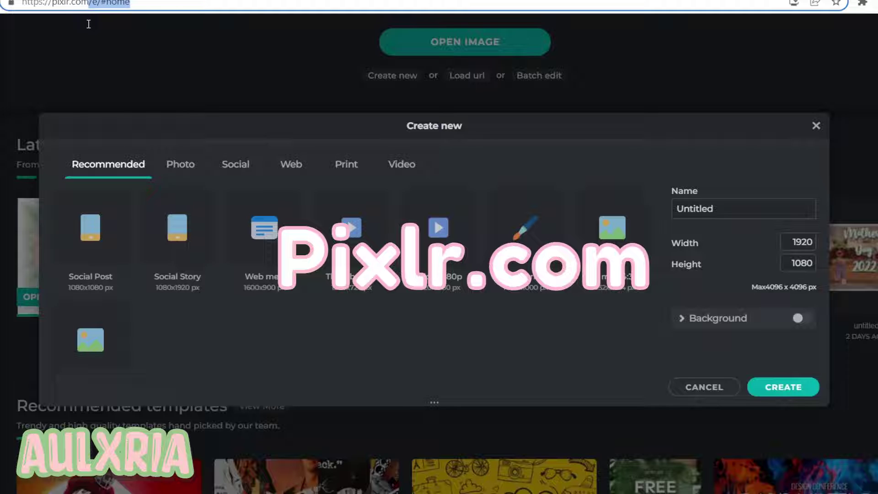
key(BackSpace)
key(Return)
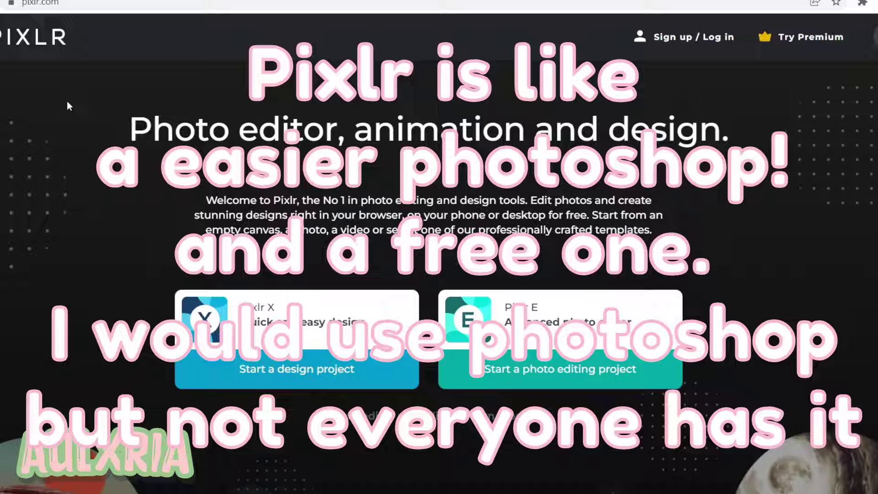
scroll(67, 106, down, 3)
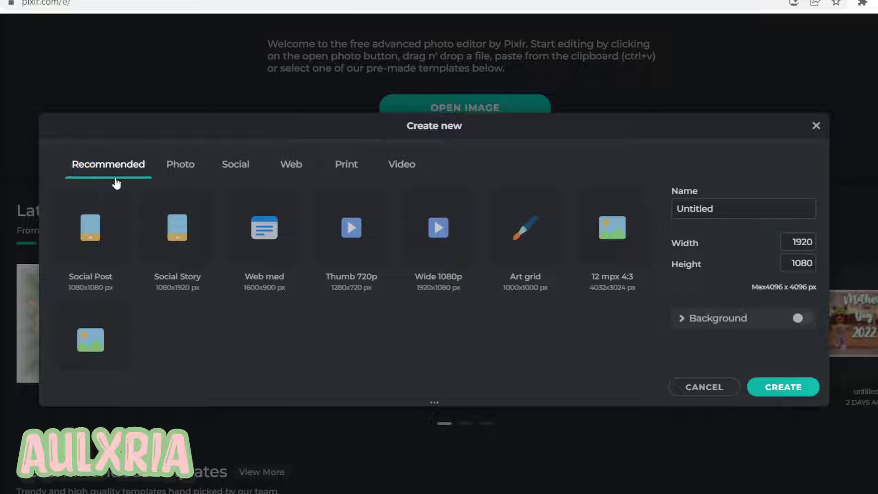
Create a 1080 × 1080 px canvas from the Social Post preset, named "pfp explample", with the background left off.
click(82, 252)
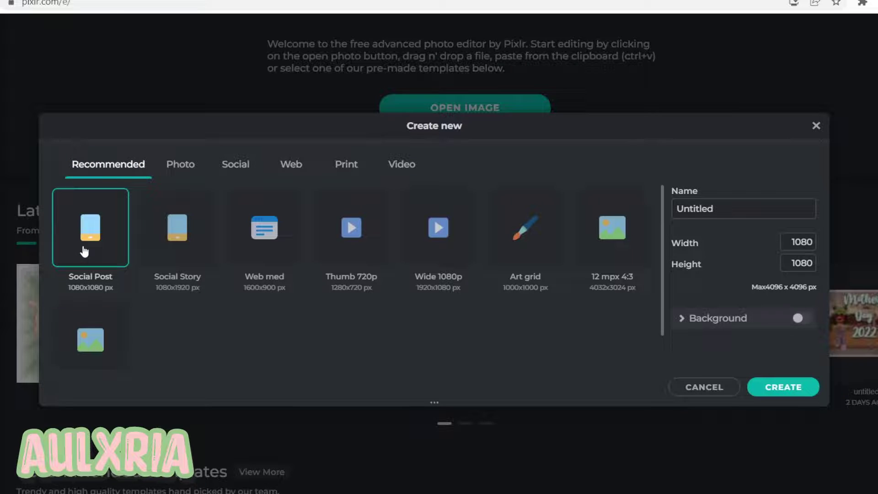
double_click(730, 202)
key(BackSpace)
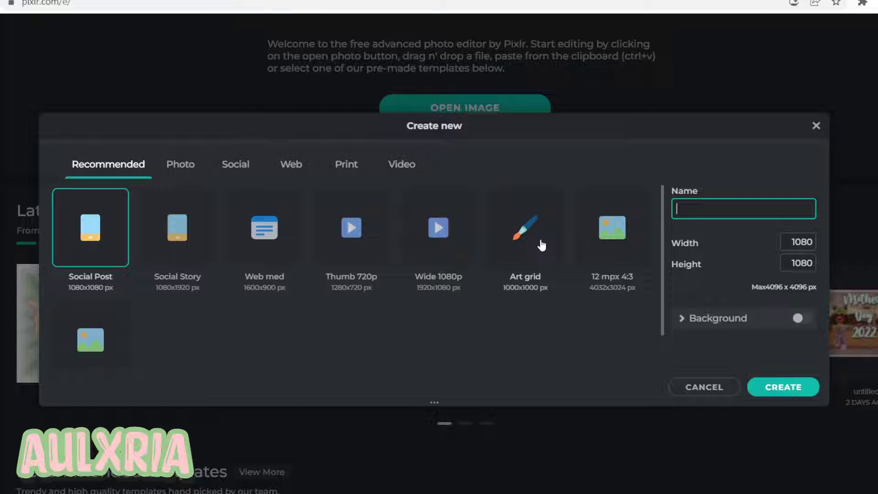
text(pfp explample)
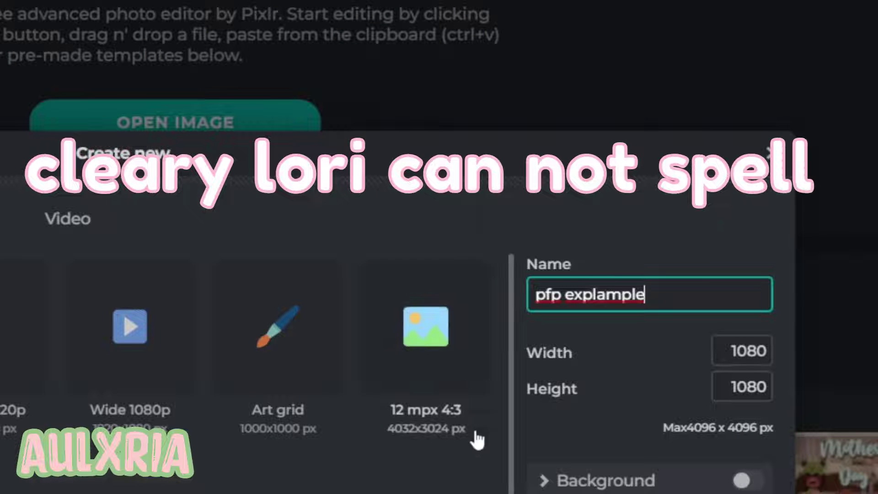
click(604, 483)
click(611, 481)
click(818, 381)
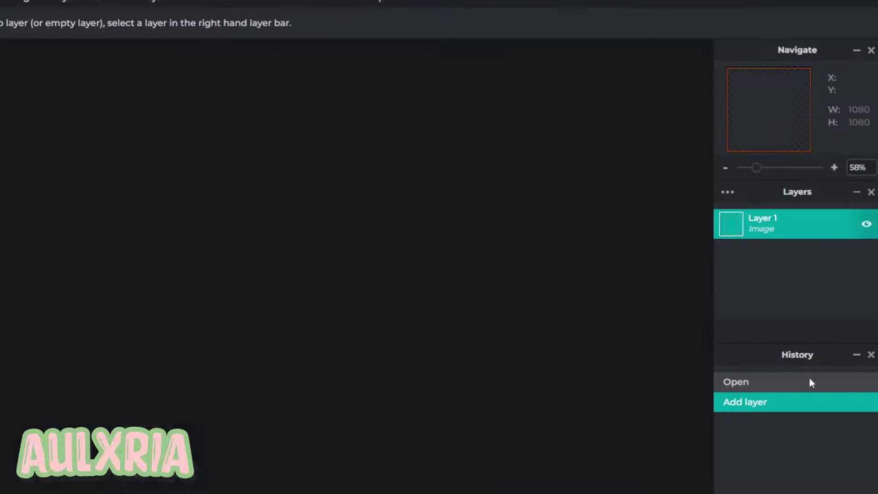
scroll(503, 316, down, 2)
scroll(338, 348, up, 2)
scroll(347, 321, down, 2)
scroll(355, 325, up, 3)
scroll(354, 323, down, 3)
scroll(353, 325, up, 2)
scroll(353, 325, down, 1)
scroll(351, 323, up, 1)
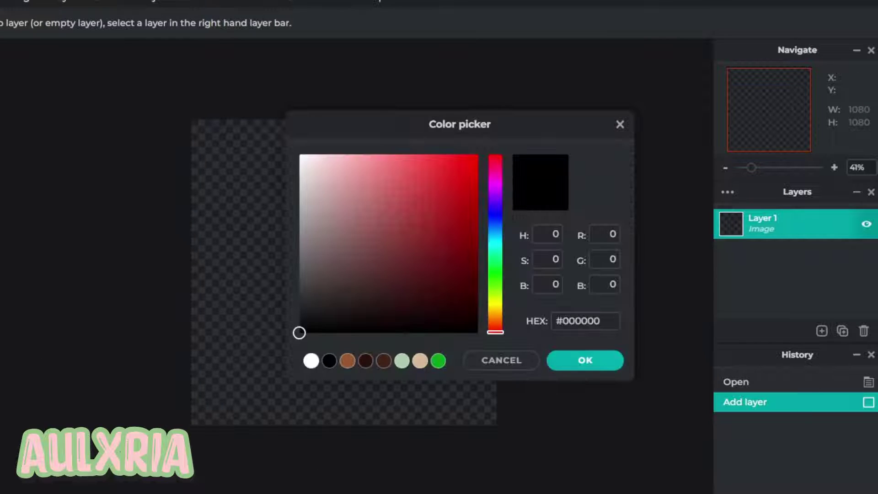
Set the main paint colour to a dark magenta purple.
drag(319, 171, 405, 232)
click(496, 182)
mouse_move(497, 185)
mouse_down()
mouse_move(498, 237)
mouse_move(498, 174)
mouse_up()
click(412, 250)
drag(412, 251, 415, 249)
click(574, 368)
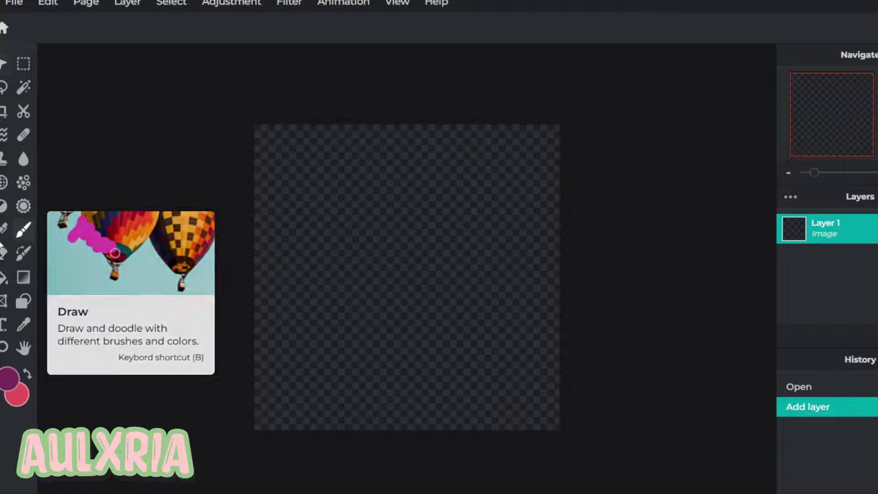
Set up the Draw brush with the hard basic circular 500 preset and enlarge it to 1000 px.
click(11, 238)
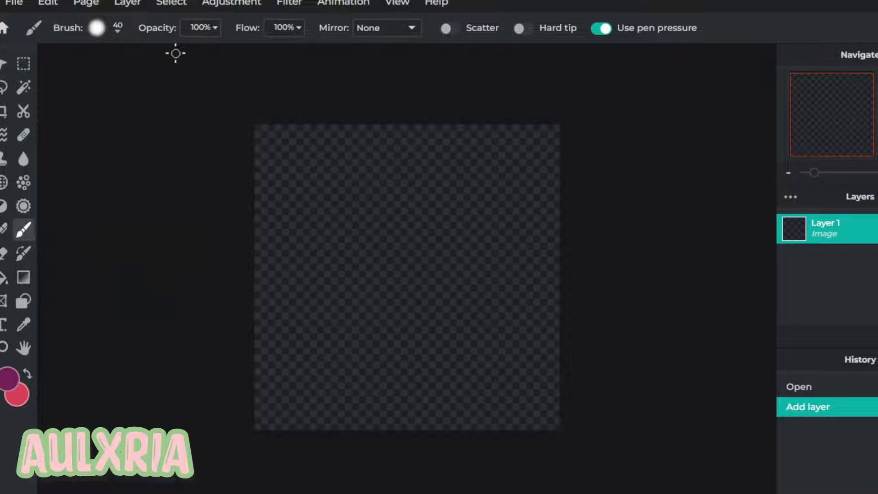
click(97, 30)
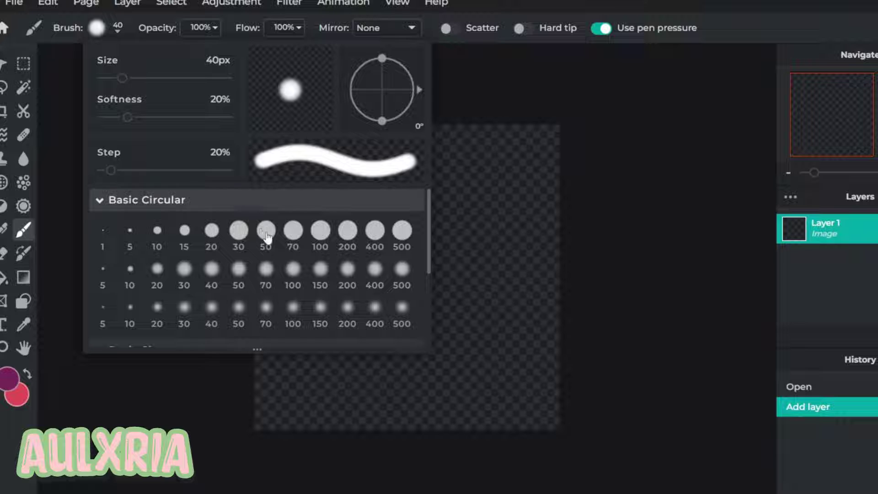
click(402, 231)
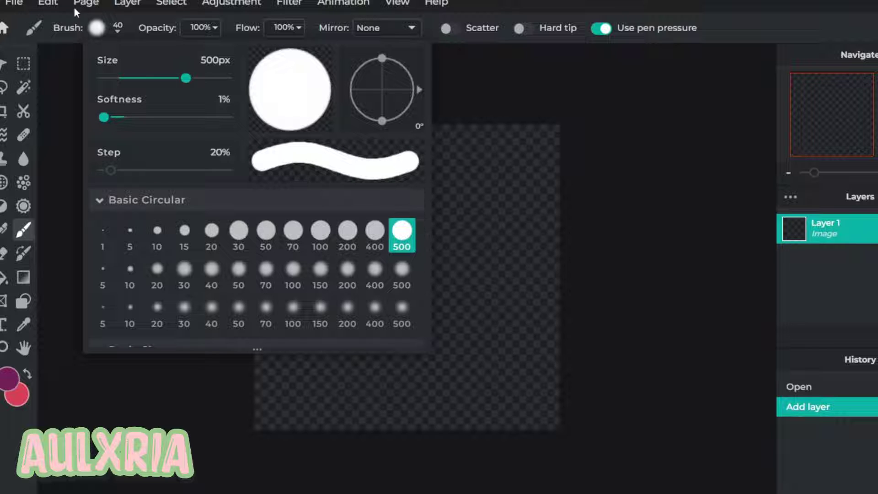
click(120, 40)
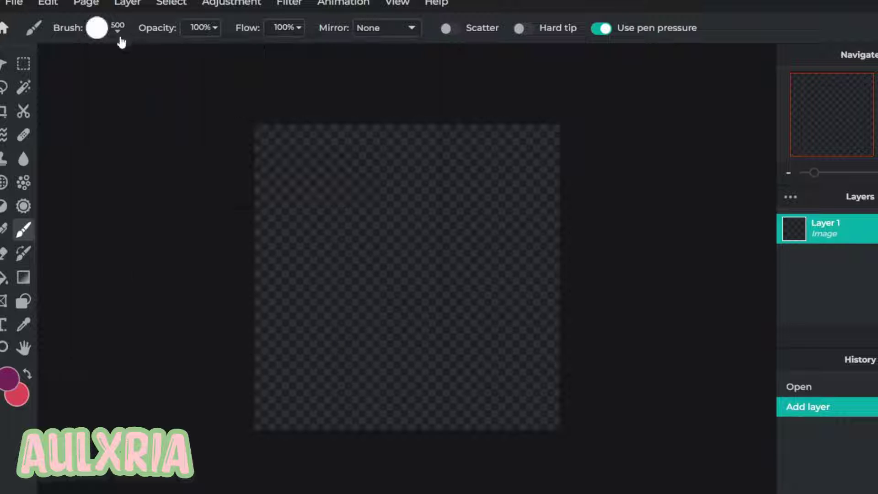
click(98, 29)
drag(186, 78, 418, 5)
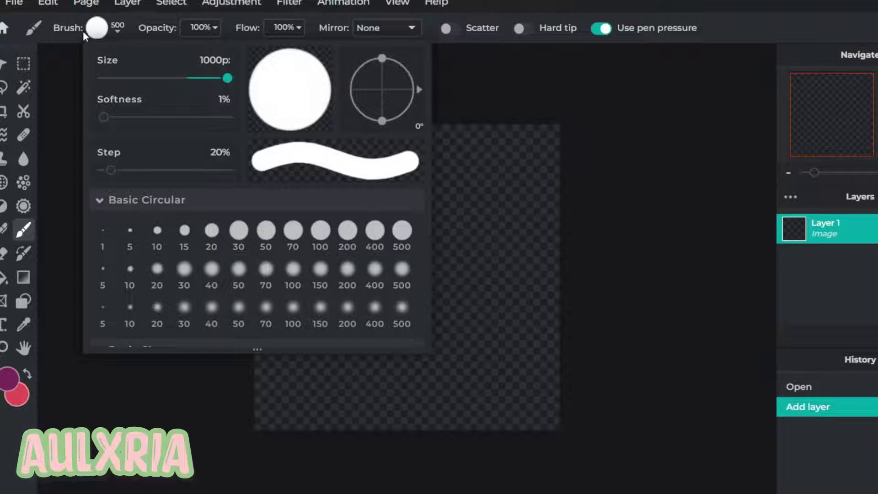
Paint the whole of Layer 1 with the purple colour.
click(328, 107)
mouse_move(328, 107)
mouse_down()
mouse_move(0, 313)
mouse_move(417, 208)
mouse_move(0, 493)
mouse_up()
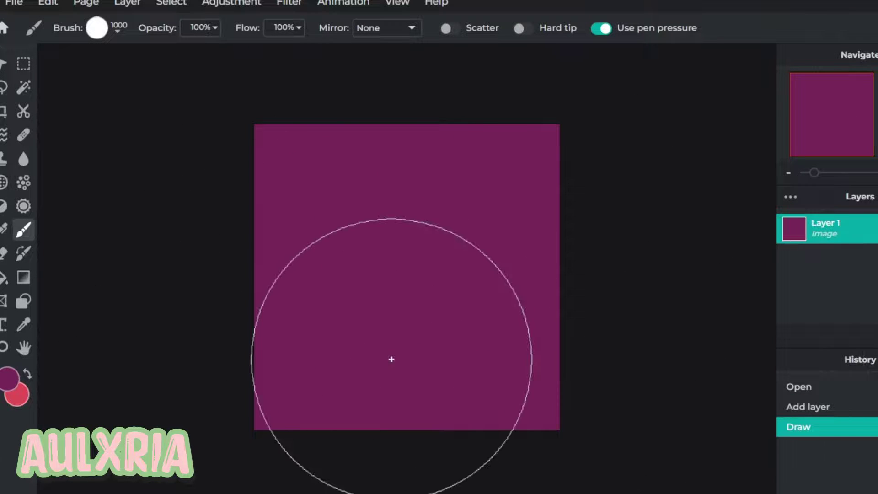
click(4, 64)
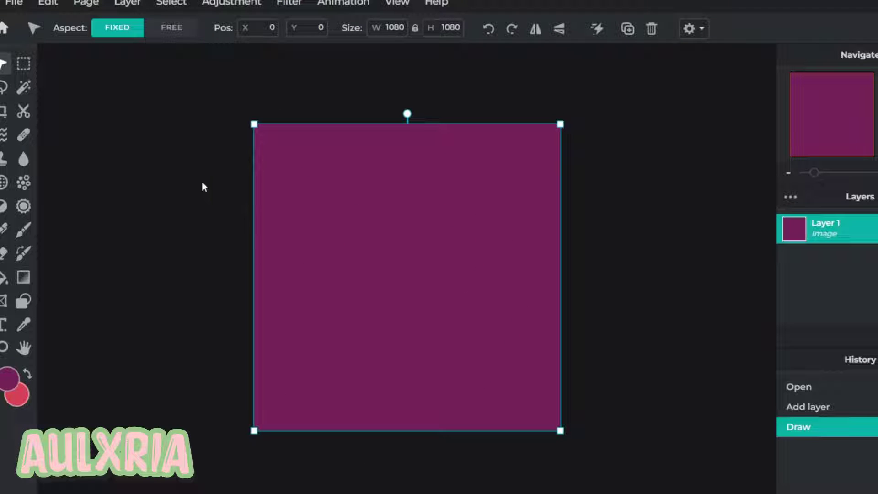
Add the transparent character render to the canvas as a new image layer.
click(123, 4)
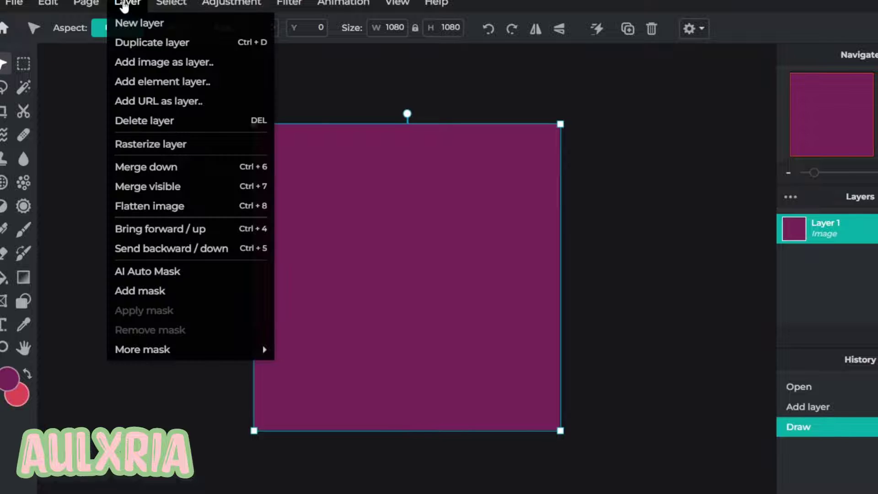
click(130, 67)
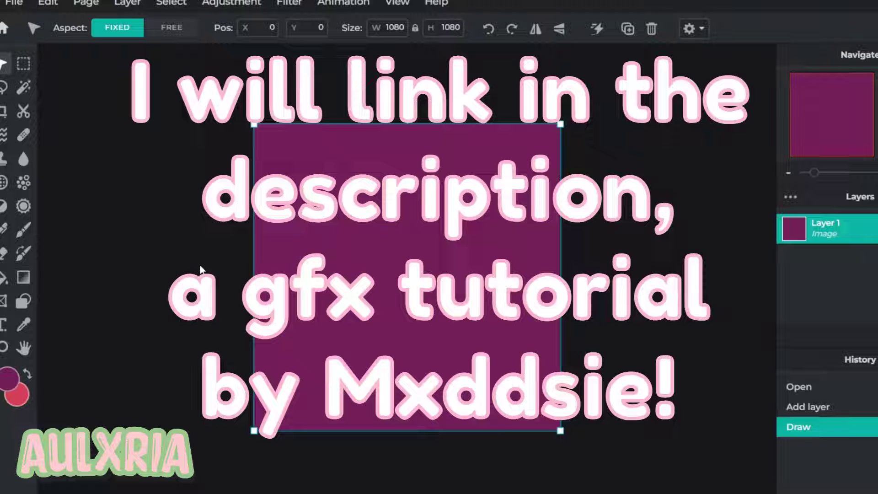
click(289, 2)
mouse_move(116, 12)
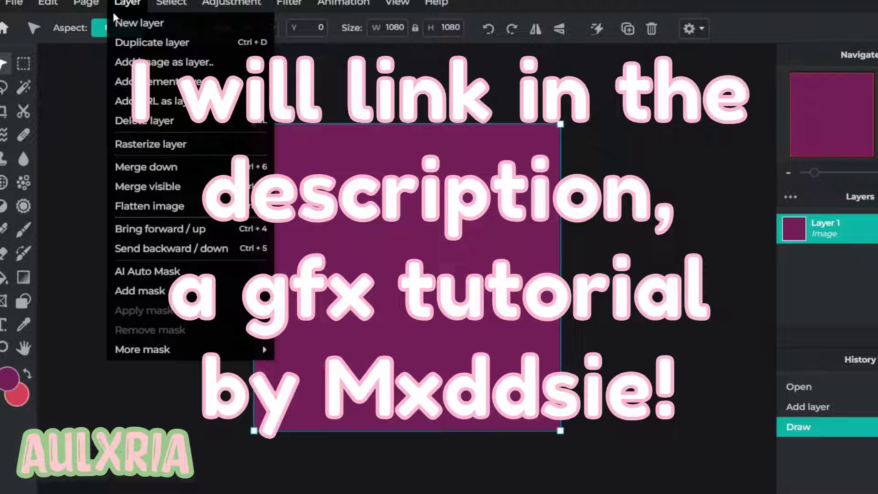
click(165, 61)
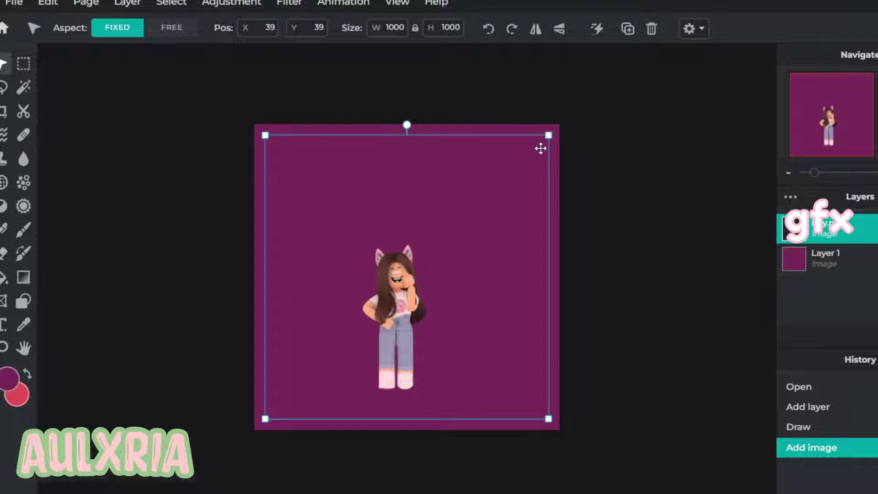
Enlarge the character image proportionally to about 3066 × 3066 px and move it down over the canvas.
drag(549, 135, 838, 39)
drag(516, 202, 417, 274)
scroll(417, 274, down, 5)
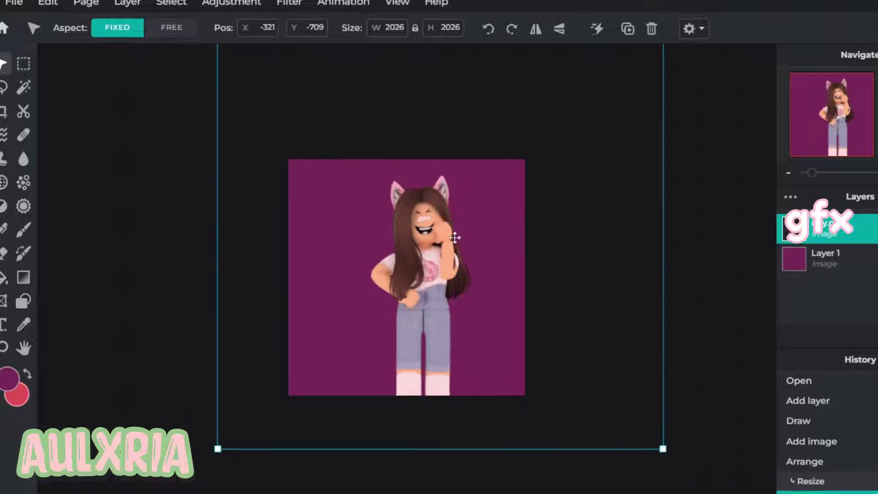
drag(529, 149, 634, 44)
scroll(578, 153, up, 2)
drag(565, 169, 472, 271)
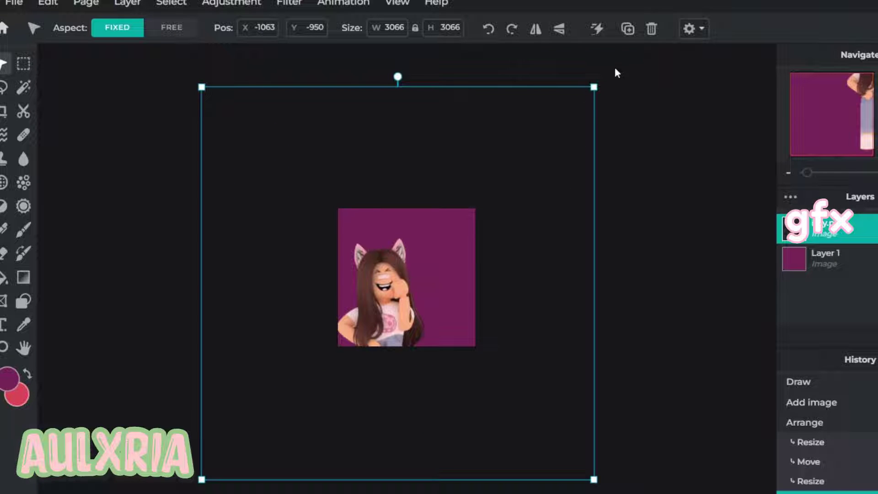
Scale the character image down to about 2612 × 2612 px and centre it along the canvas's lower edge at X -677, Y -766.
drag(594, 87, 537, 143)
drag(517, 190, 539, 211)
scroll(512, 292, up, 3)
scroll(512, 291, up, 2)
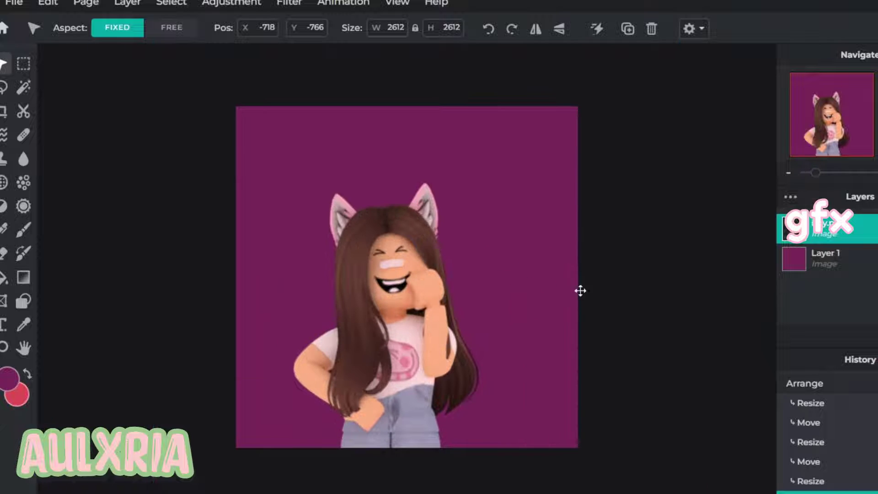
scroll(556, 284, down, 3)
drag(593, 317, 602, 317)
scroll(602, 318, up, 2)
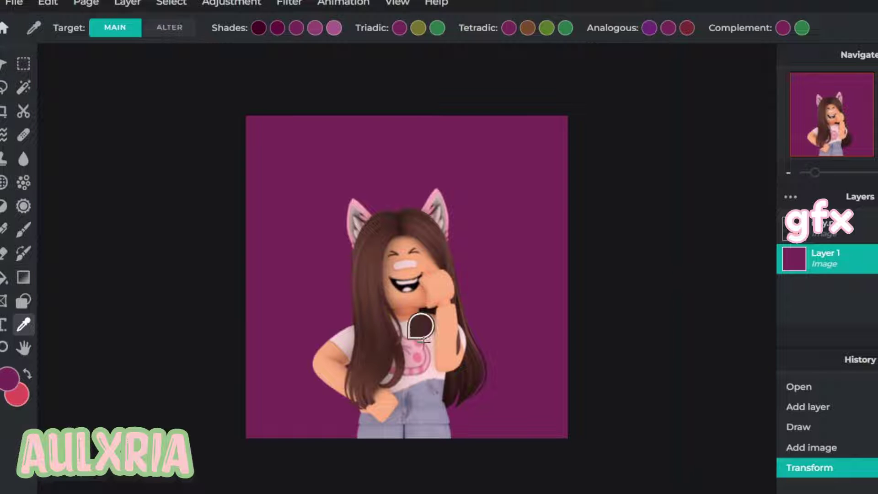
Sample the pink from the character's shirt print and paint all of Layer 1 with it.
click(426, 346)
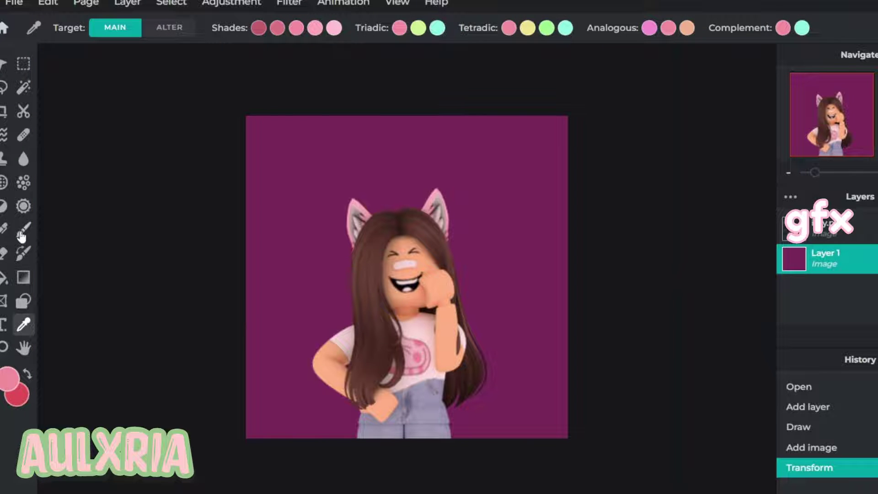
click(24, 230)
drag(323, 130, 175, 272)
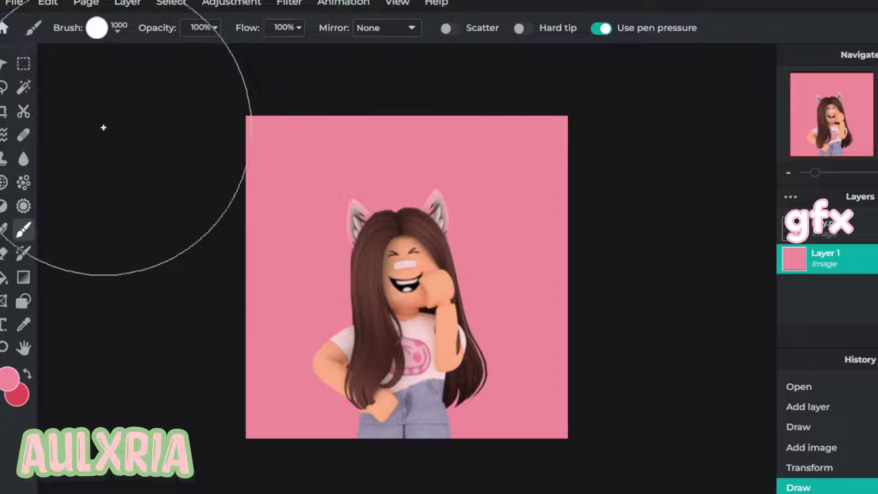
key(v)
Rename the character image layer to "hi".
scroll(407, 316, up, 4)
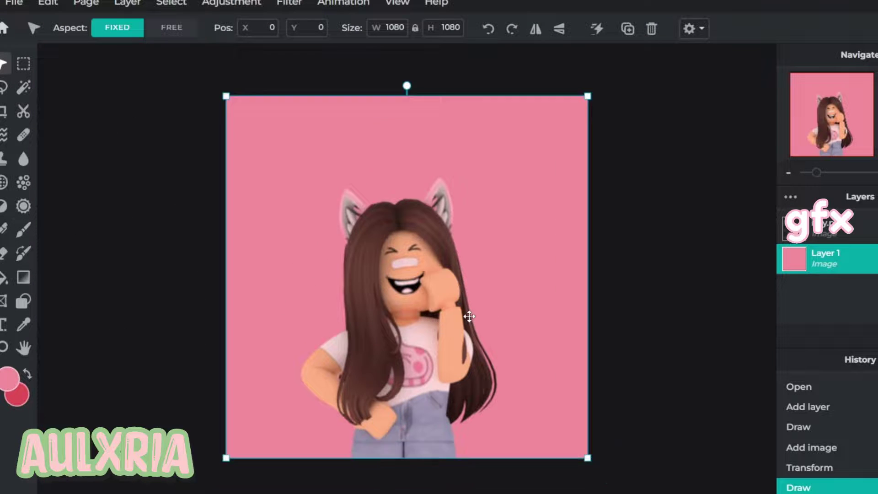
scroll(418, 371, up, 2)
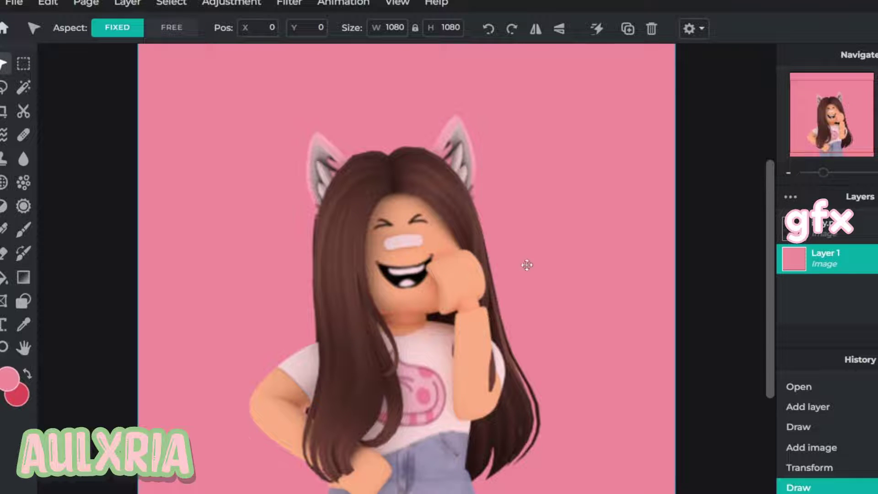
scroll(543, 252, down, 5)
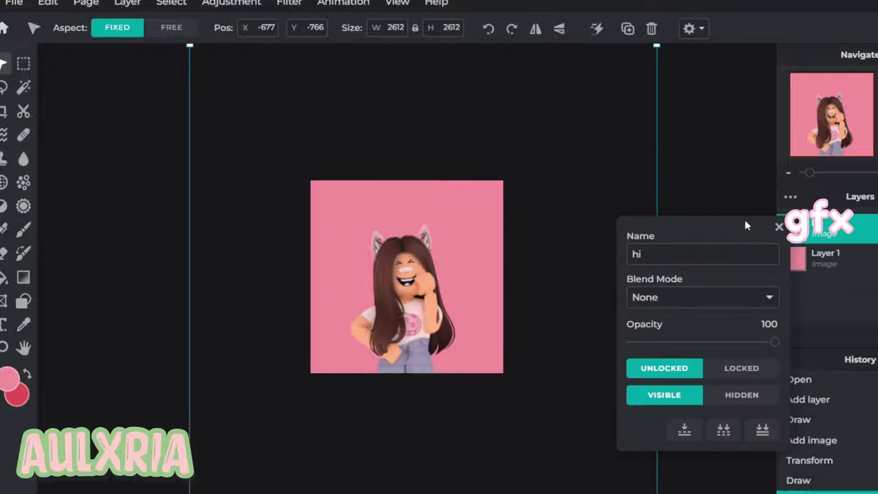
click(778, 227)
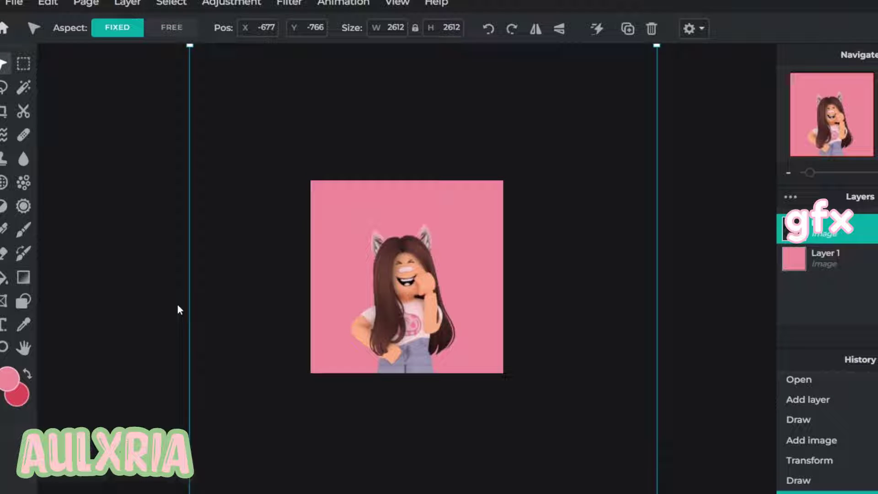
Add a new empty layer above the "hi" layer.
scroll(397, 241, up, 5)
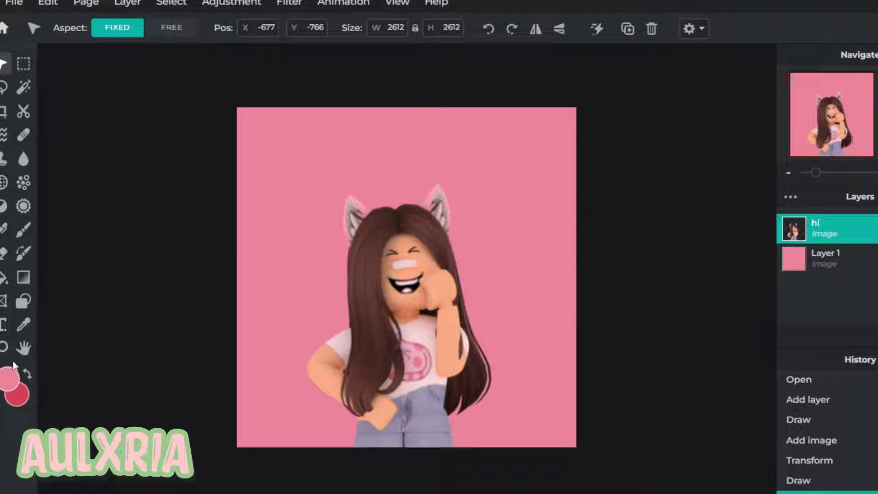
click(131, 5)
click(147, 24)
key(ctrl+plus)
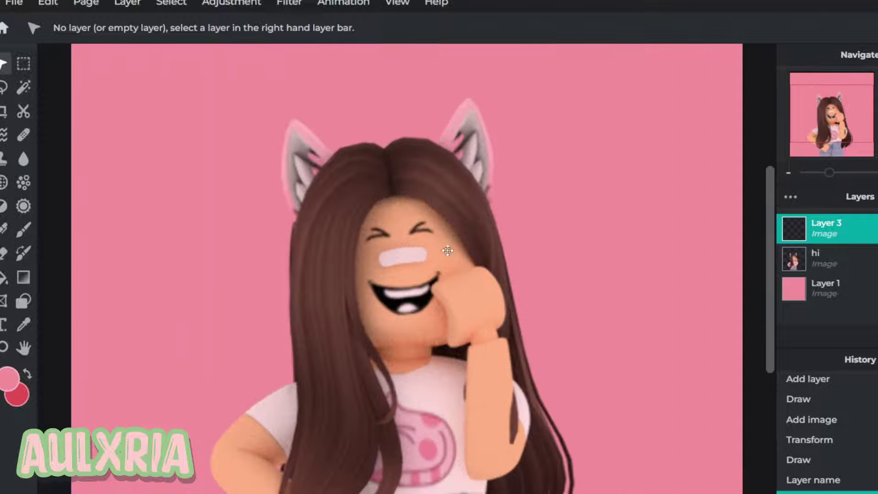
key(ctrl+minus)
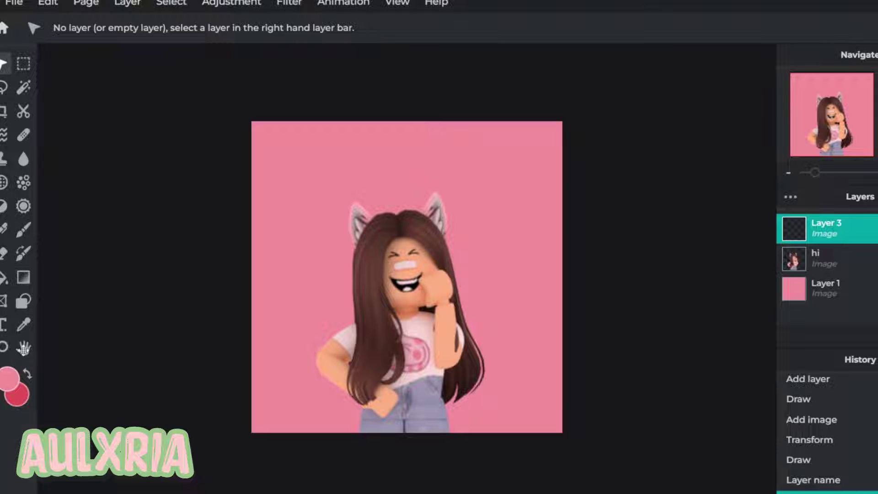
Set the main paint colour to black, #000000.
click(8, 379)
drag(396, 258, 362, 337)
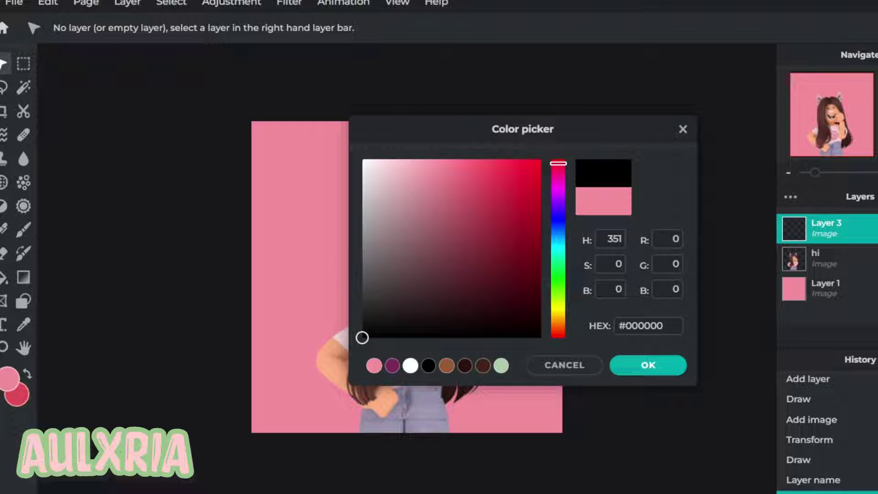
click(645, 374)
scroll(545, 347, up, 3)
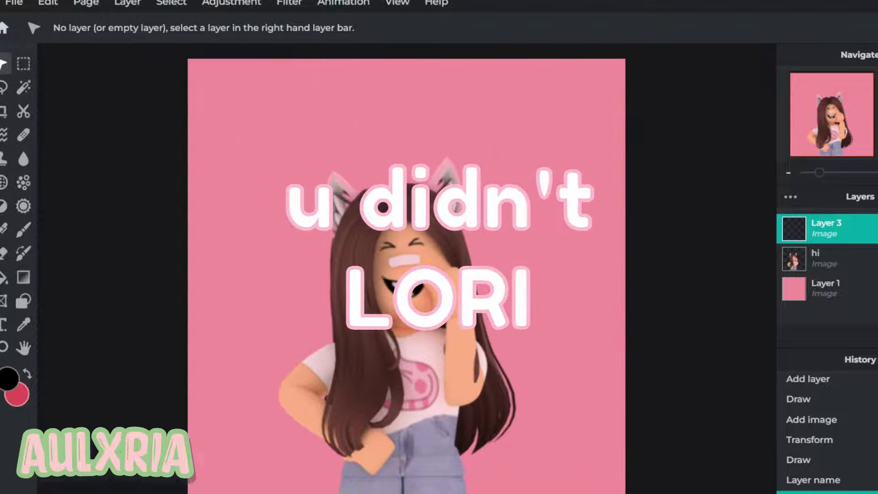
Take the Brush tool and choose its 5 px basic circular tip for drawing on Layer 3.
click(22, 232)
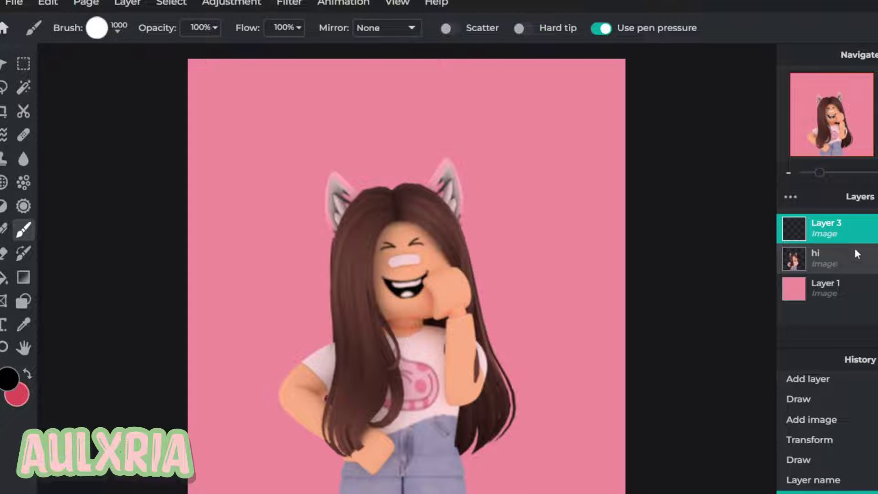
key(ctrl+plus)
key(ctrl+plus)
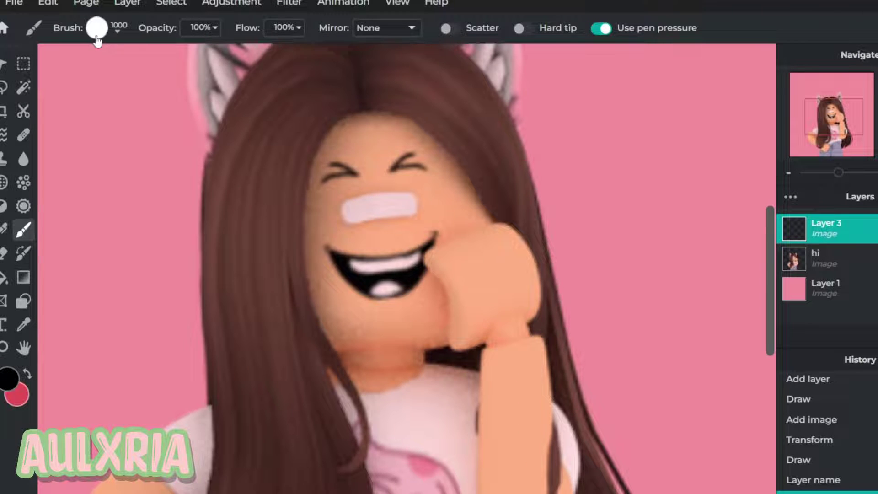
click(96, 28)
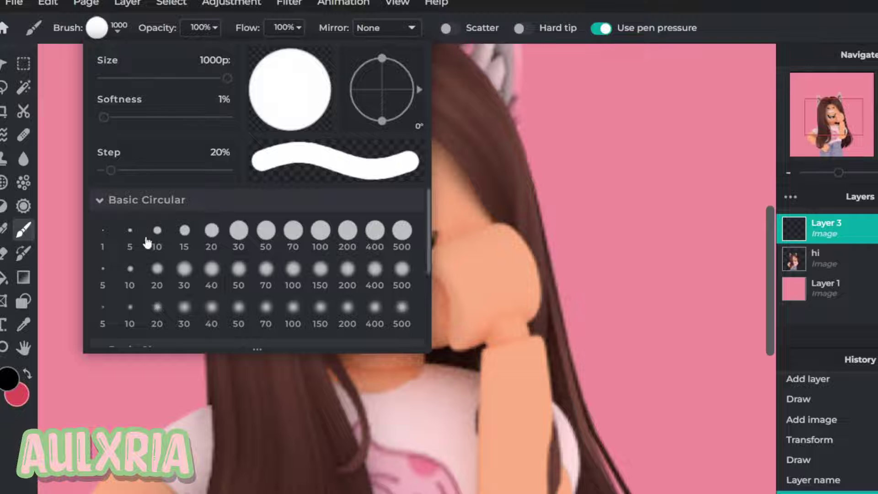
click(153, 239)
click(130, 229)
click(114, 29)
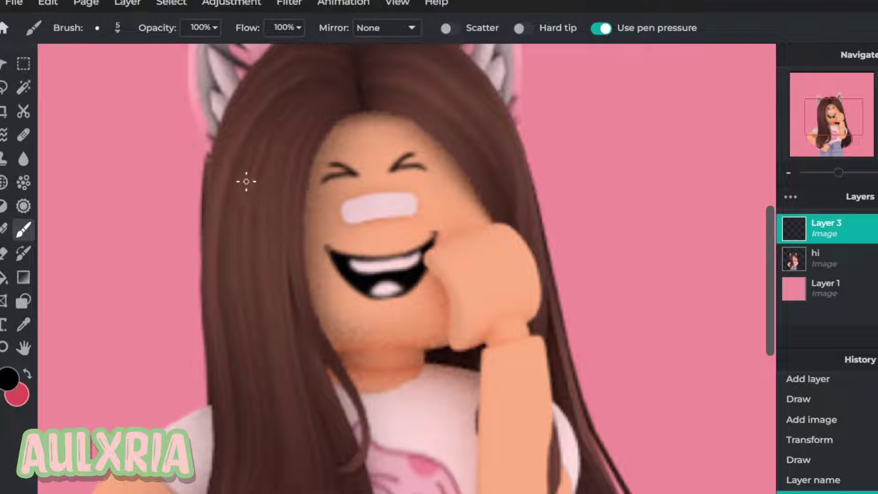
Change the brush to the 15 px basic circular tip.
scroll(268, 205, up, 1)
click(96, 28)
click(184, 233)
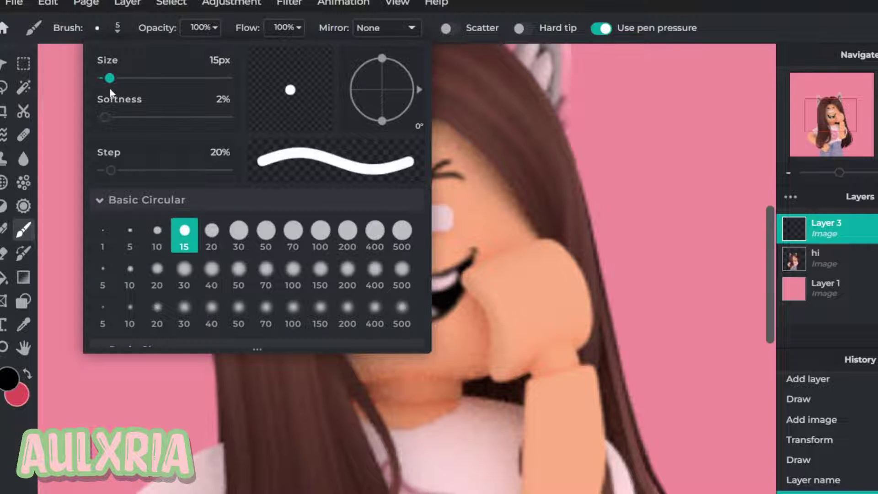
click(102, 32)
scroll(476, 337, up, 2)
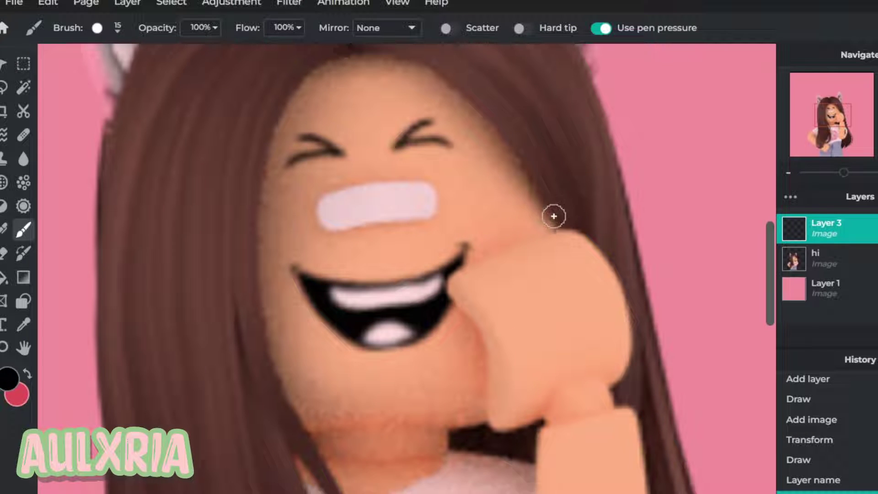
Change the brush to the 20 px basic circular tip.
click(96, 29)
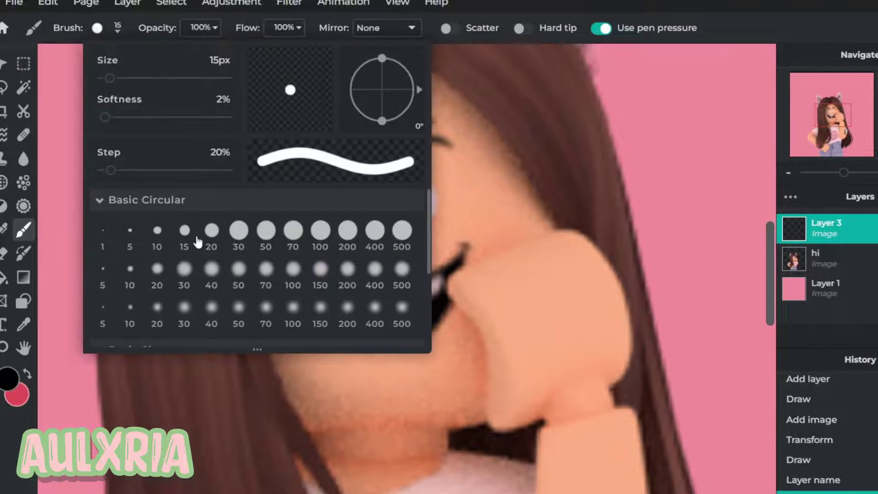
click(211, 242)
click(97, 29)
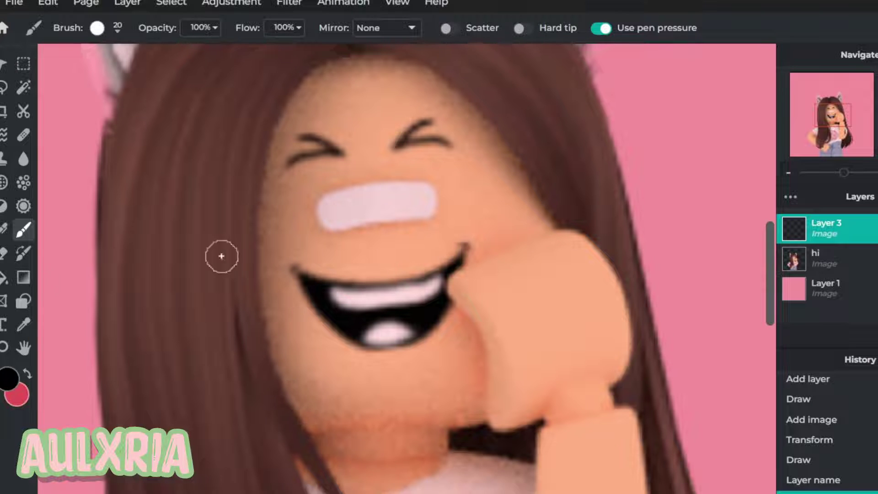
Trace the face's hairline in black on Layer 3, from the raised fist over the forehead and down the other cheek to the chin.
scroll(401, 356, down, 4)
scroll(401, 355, up, 2)
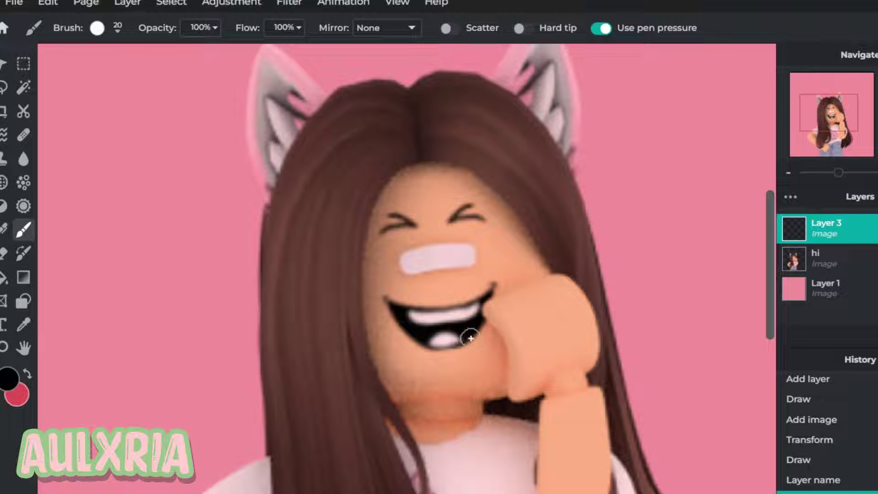
scroll(454, 418, up, 1)
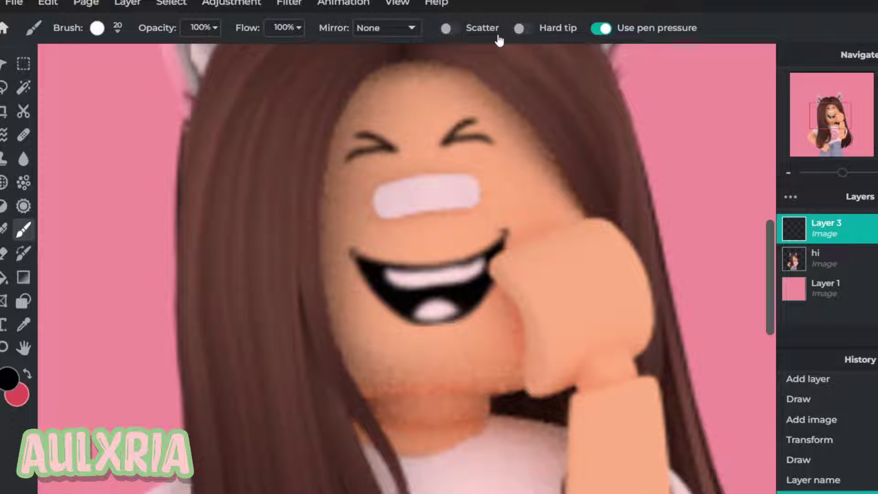
mouse_move(402, 74)
mouse_down()
mouse_move(490, 88)
mouse_move(569, 179)
mouse_move(578, 205)
mouse_up()
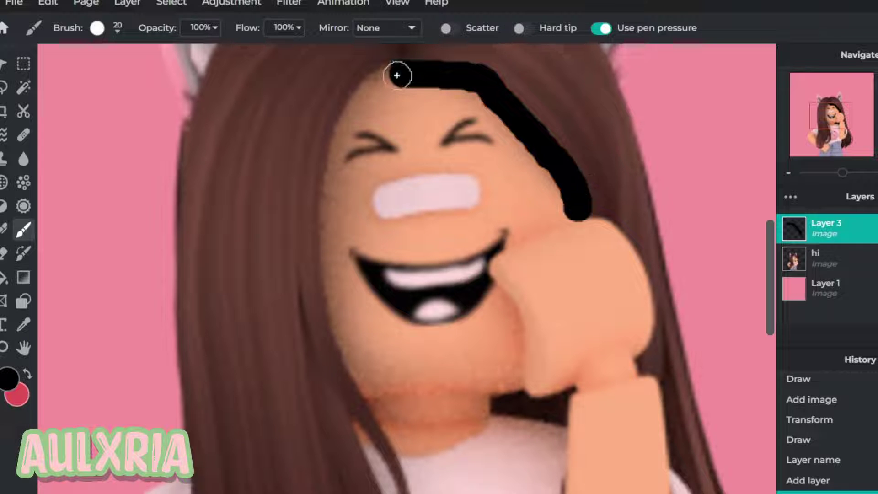
mouse_move(392, 87)
mouse_down()
mouse_move(392, 76)
mouse_move(345, 132)
mouse_move(317, 294)
mouse_move(331, 341)
mouse_move(365, 379)
mouse_up()
scroll(376, 59, up, 5)
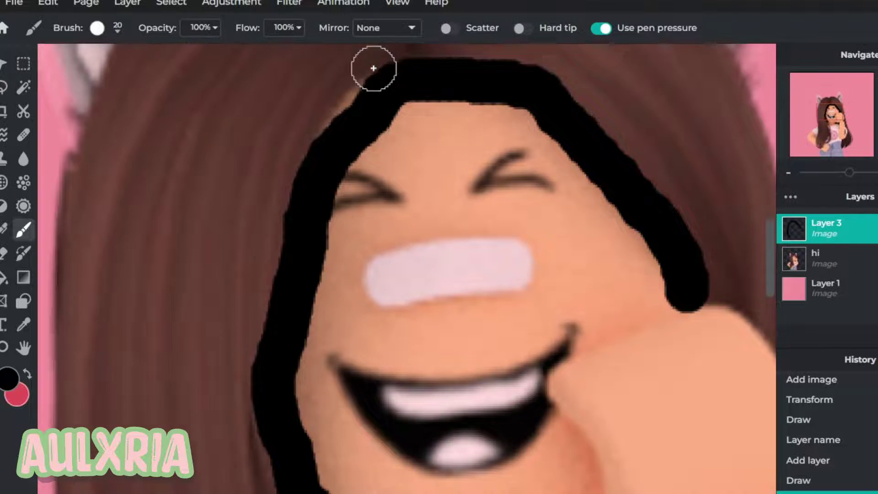
mouse_move(374, 119)
mouse_down()
mouse_move(270, 286)
mouse_move(271, 276)
mouse_up()
scroll(351, 194, down, 8)
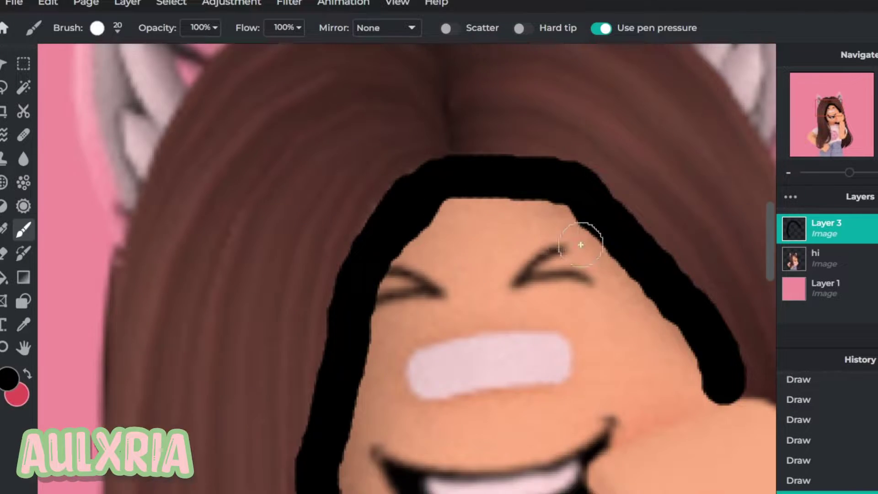
Outline the raised fist's upper, inner and outer edges in black, starting from the end of the hairline stroke.
scroll(631, 287, up, 2)
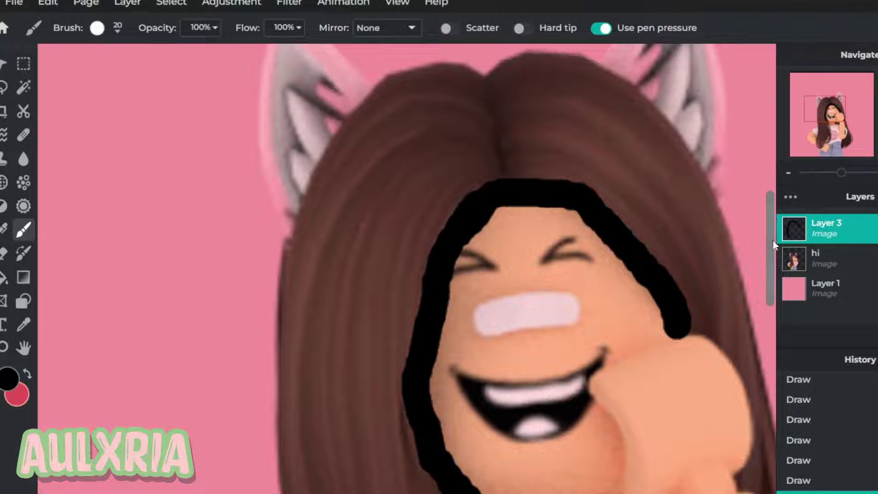
scroll(762, 273, up, 2)
scroll(714, 229, up, 3)
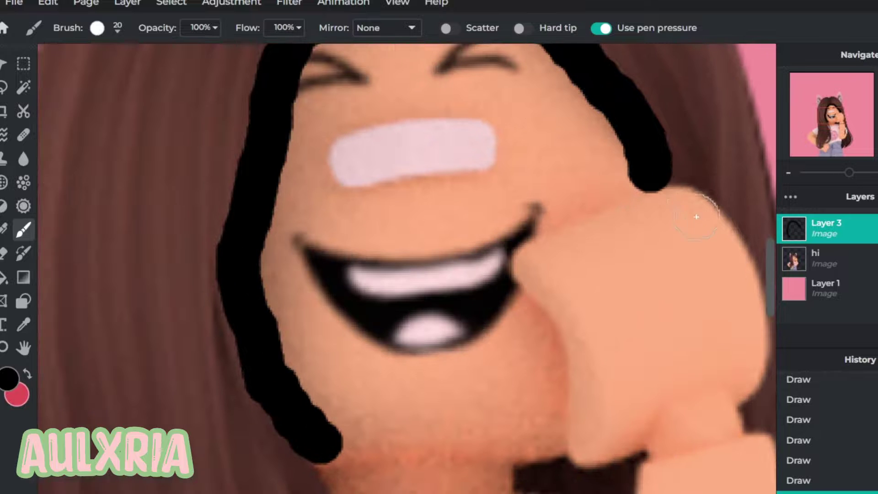
click(637, 176)
mouse_move(638, 176)
mouse_down()
mouse_move(484, 270)
mouse_move(496, 296)
mouse_move(533, 330)
mouse_move(555, 433)
mouse_up()
scroll(660, 308, down, 3)
scroll(673, 304, up, 4)
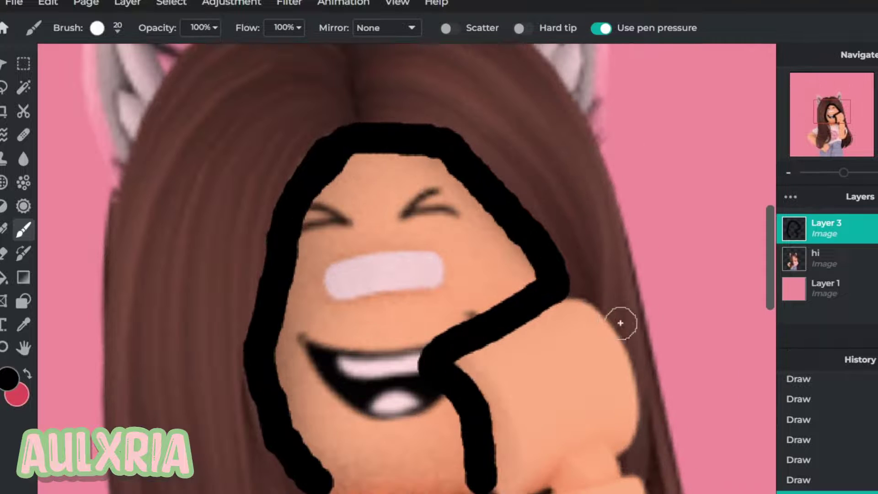
mouse_move(554, 295)
mouse_down()
mouse_move(589, 308)
mouse_move(609, 341)
mouse_move(623, 397)
mouse_move(617, 441)
mouse_up()
scroll(588, 333, up, 2)
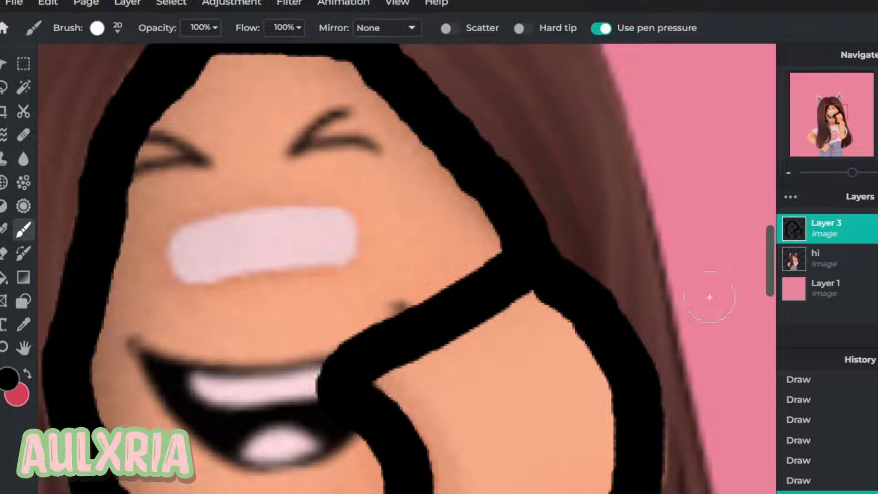
Close the fist's outline in black along its lower edge and touch up the outer corner at the wrist.
drag(769, 245, 766, 293)
scroll(501, 207, down, 5)
scroll(349, 126, down, 2)
scroll(481, 201, up, 5)
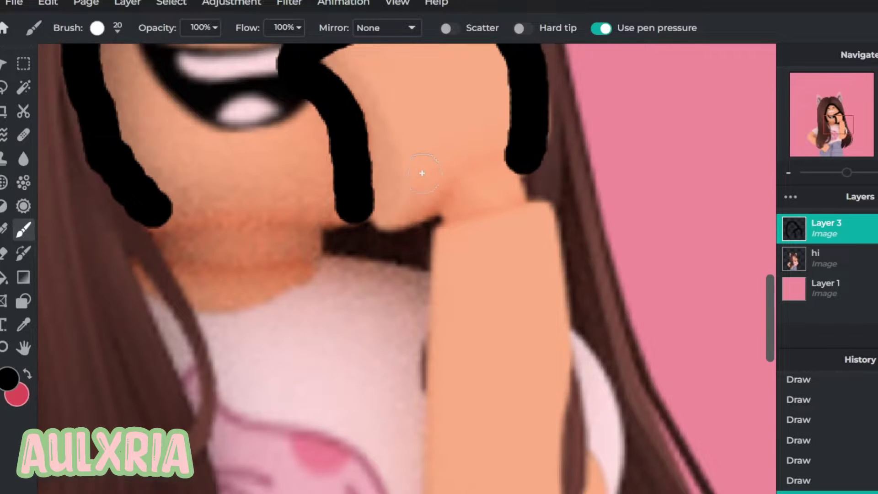
scroll(427, 177, up, 2)
mouse_move(339, 210)
mouse_down()
mouse_move(367, 247)
mouse_move(428, 258)
mouse_move(477, 225)
mouse_move(551, 200)
mouse_move(626, 132)
mouse_up()
scroll(602, 196, down, 3)
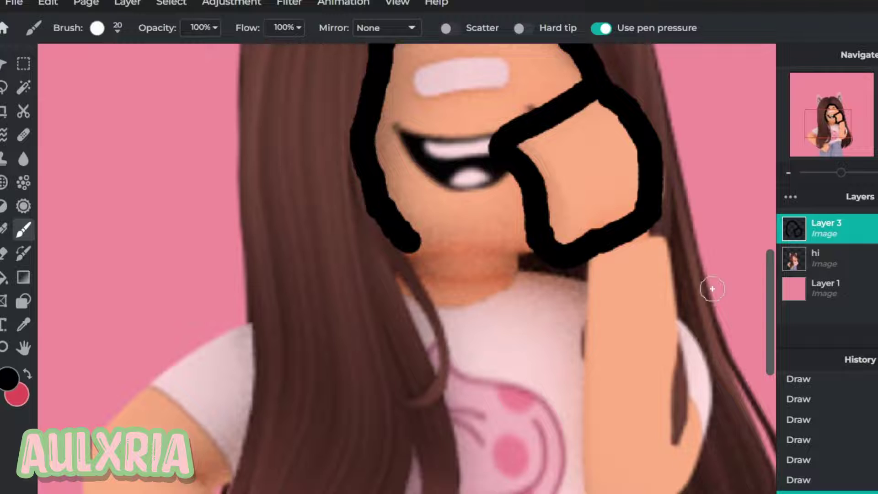
scroll(659, 176, up, 3)
mouse_move(634, 141)
mouse_down()
mouse_move(626, 226)
mouse_move(636, 186)
mouse_up()
scroll(628, 232, down, 3)
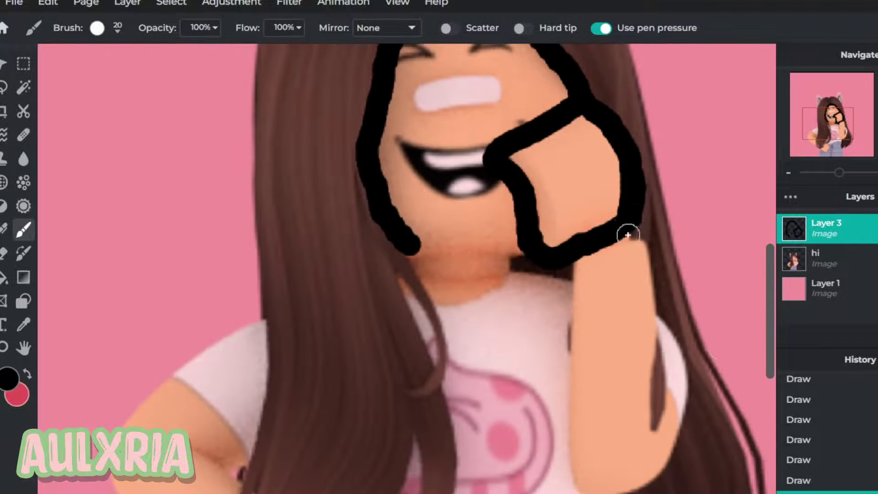
Outline the raised forearm, the bent arm with its sleeve, the hand on the hip and the jeans in black, adding spots beside the neck and inner elbow.
scroll(733, 369, up, 2)
drag(770, 302, 770, 327)
drag(425, 95, 422, 111)
drag(284, 96, 298, 117)
mouse_move(515, 112)
mouse_down()
mouse_move(511, 186)
mouse_move(629, 202)
mouse_move(613, 87)
mouse_up()
scroll(641, 256, down, 3)
drag(770, 300, 770, 357)
scroll(337, 275, up, 2)
drag(276, 133, 300, 439)
drag(512, 492, 439, 492)
mouse_move(362, 434)
mouse_down()
mouse_move(380, 396)
mouse_move(380, 433)
mouse_up()
scroll(178, 312, up, 3)
mouse_move(172, 316)
mouse_down()
mouse_move(158, 431)
mouse_move(368, 73)
mouse_up()
scroll(366, 122, down, 4)
click(133, 348)
drag(434, 492, 339, 492)
drag(770, 376, 772, 324)
drag(331, 182, 290, 484)
drag(300, 362, 306, 358)
scroll(293, 356, down, 3)
scroll(318, 411, up, 4)
drag(256, 370, 311, 425)
scroll(328, 275, down, 4)
drag(771, 320, 770, 263)
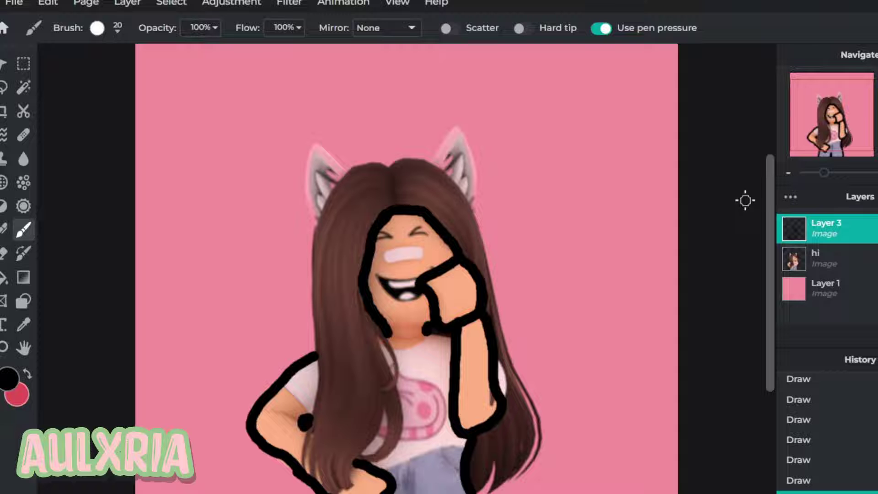
Try to outline the strip of shirt sleeve behind the raised forearm in black.
scroll(526, 430, up, 3)
scroll(531, 384, up, 3)
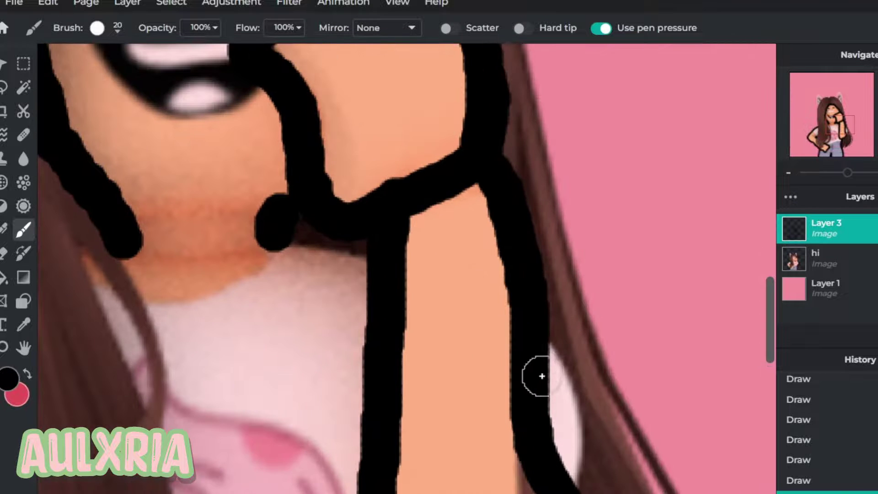
mouse_move(547, 352)
mouse_down()
mouse_move(588, 449)
mouse_move(558, 484)
mouse_up()
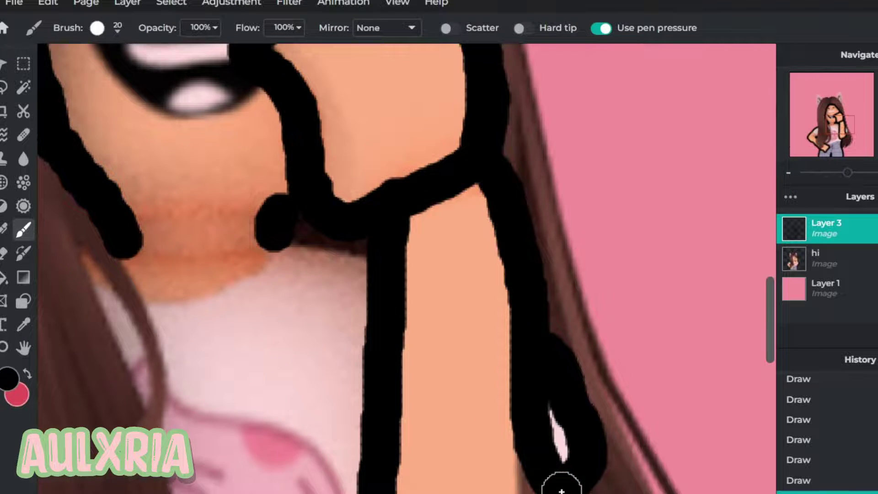
scroll(619, 388, down, 3)
scroll(625, 365, up, 2)
key(ctrl+z)
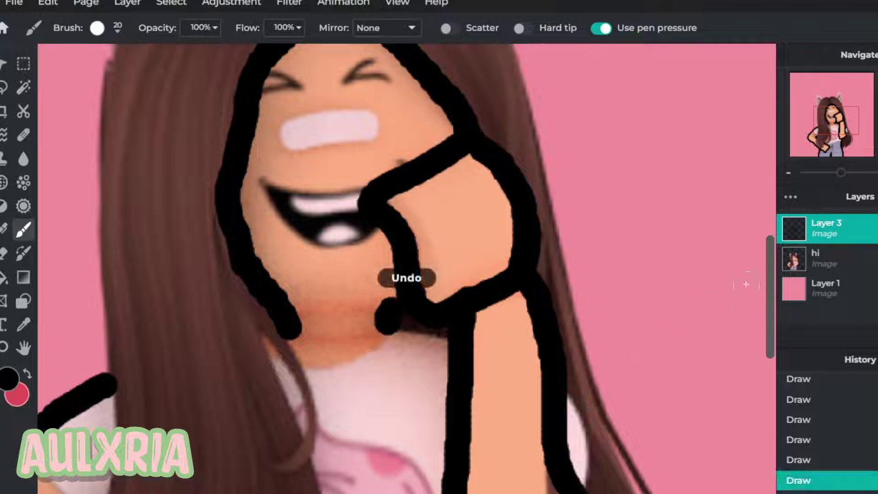
Outline the strip of shirt sleeve behind the raised forearm with a black stroke curving around its outer edge.
drag(770, 255, 770, 290)
scroll(768, 255, up, 5)
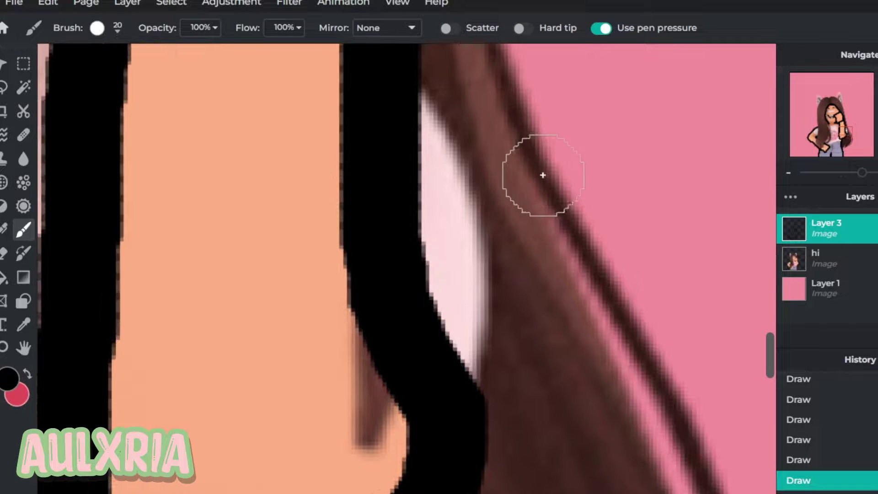
mouse_move(447, 110)
mouse_down()
mouse_move(497, 175)
mouse_move(507, 277)
mouse_move(486, 382)
mouse_move(466, 408)
mouse_up()
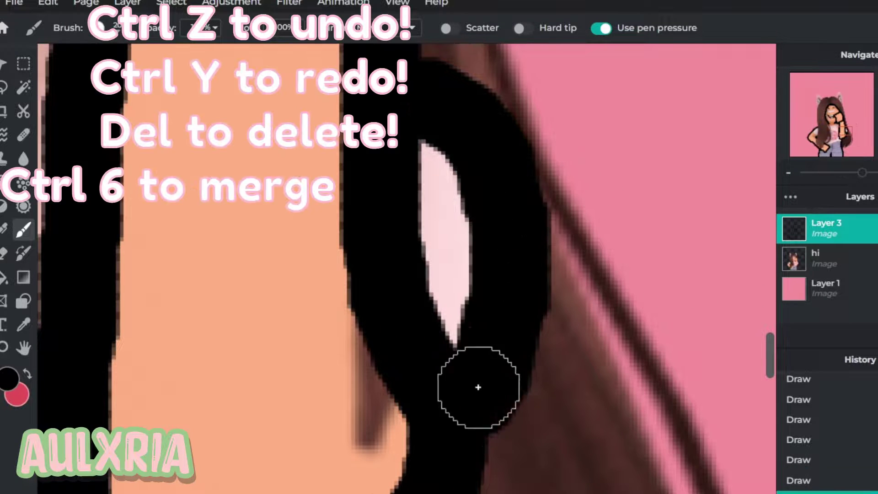
scroll(623, 281, down, 3)
scroll(624, 268, down, 5)
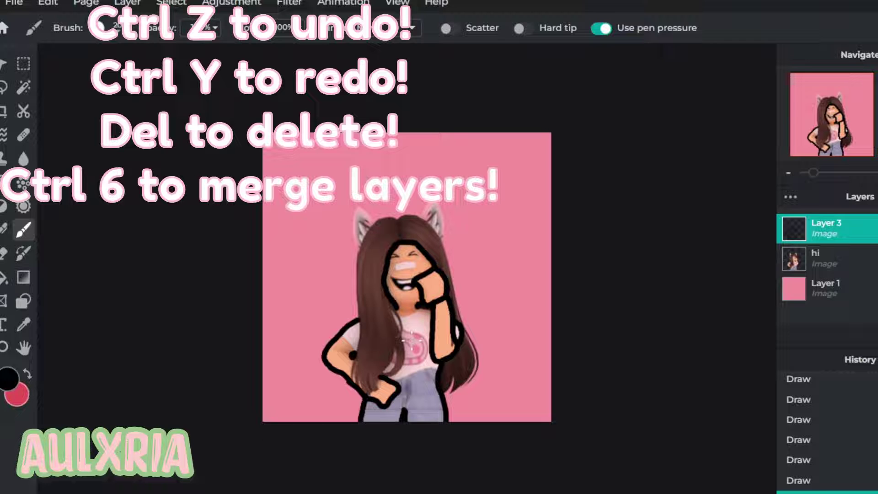
Lower the opacity of Layer 3 to 12 so the black outlines turn into faint shading.
click(853, 224)
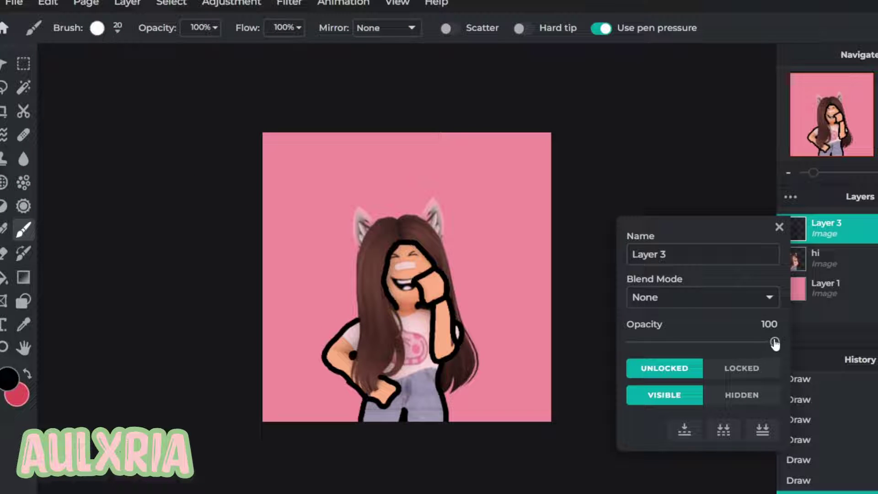
drag(775, 342, 652, 331)
scroll(569, 301, up, 2)
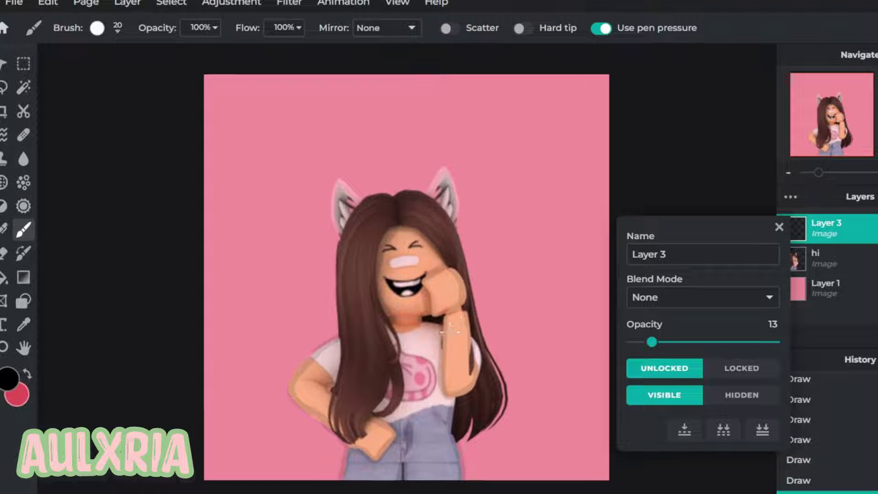
mouse_move(648, 343)
mouse_down()
mouse_move(660, 344)
mouse_move(648, 349)
mouse_up()
drag(649, 352, 644, 350)
key(ctrl+plus)
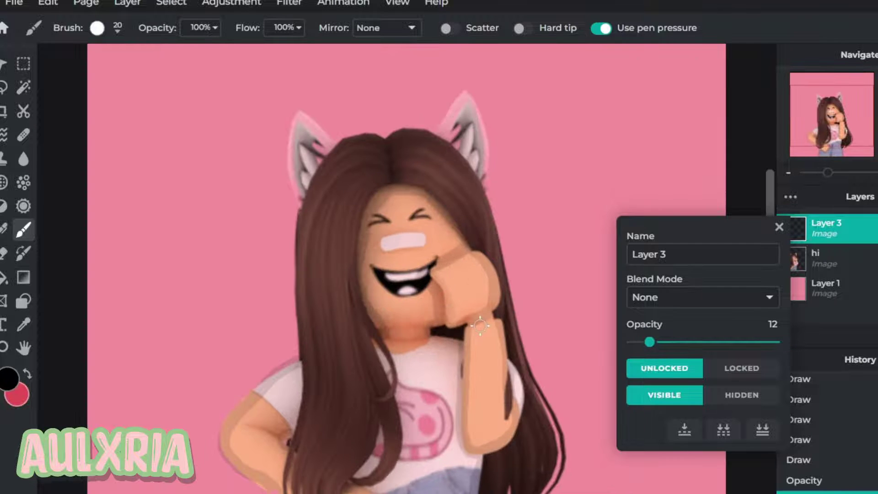
click(779, 227)
Widen the faint shading under the hairline, across the forehead and down the side of the face to the raised fist.
scroll(402, 180, up, 4)
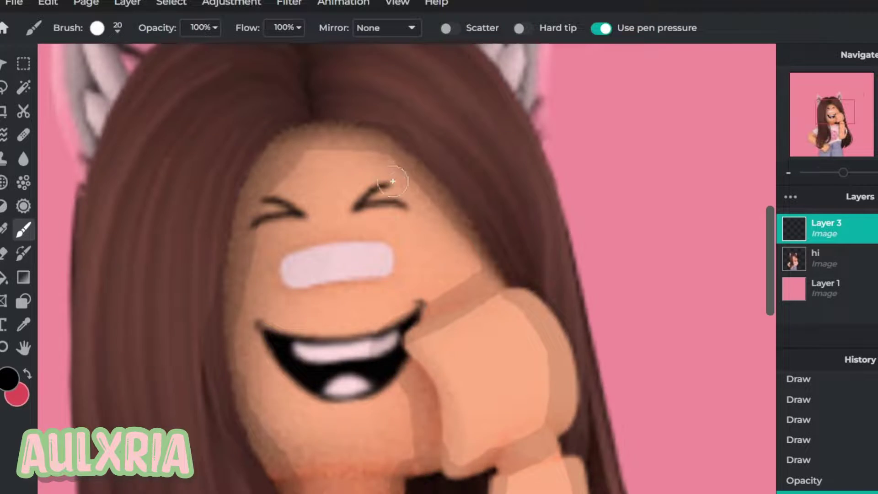
mouse_move(263, 143)
mouse_down()
mouse_move(306, 131)
mouse_move(406, 137)
mouse_move(431, 166)
mouse_up()
key(ctrl+z)
scroll(466, 254, down, 4)
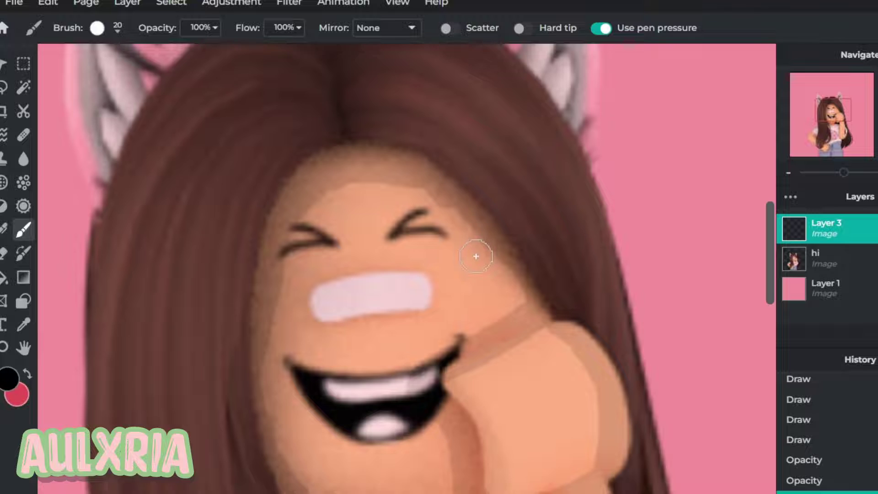
scroll(434, 252, up, 4)
mouse_move(470, 187)
mouse_down()
mouse_move(529, 242)
mouse_move(565, 308)
mouse_up()
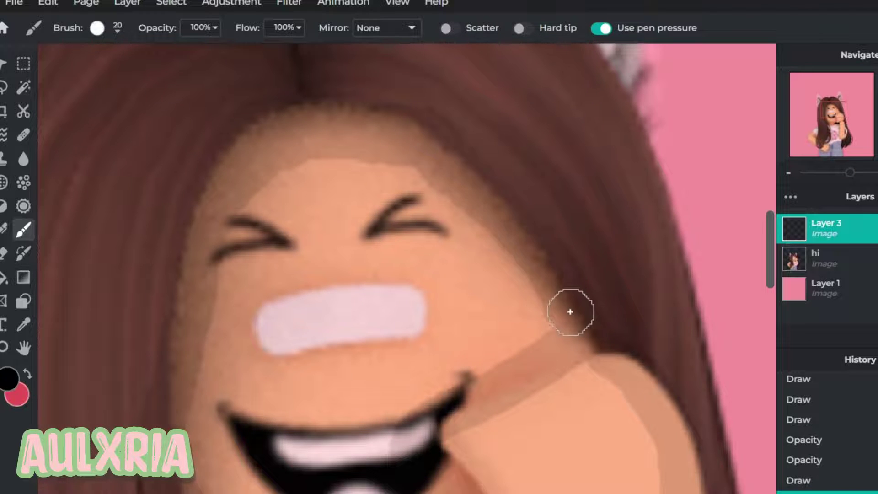
key(ctrl+z)
scroll(609, 306, down, 3)
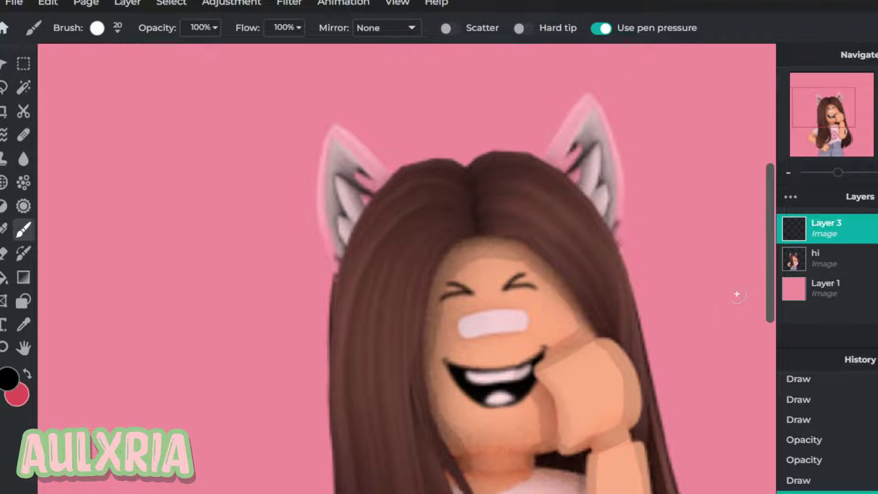
scroll(750, 274, down, 1)
scroll(360, 231, down, 5)
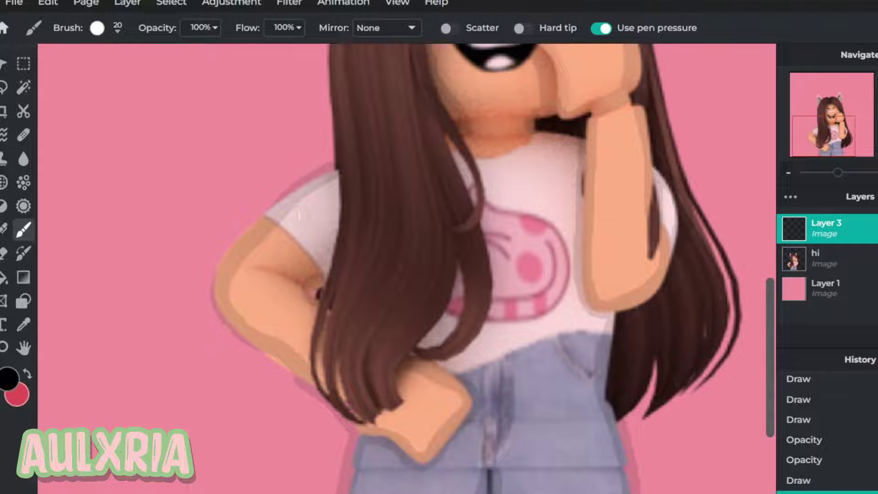
Erase the faint shading that spills onto the pink background above the shoulder of the bent-arm sleeve on Layer 3.
scroll(258, 176, up, 7)
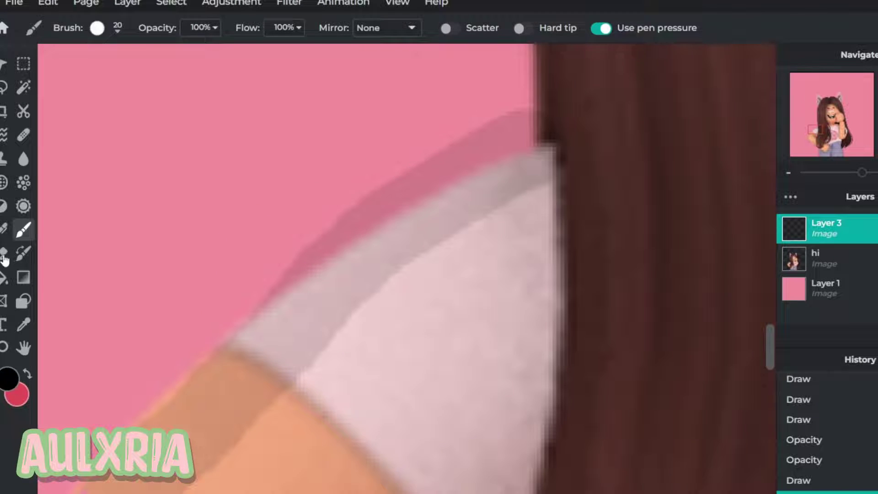
click(4, 255)
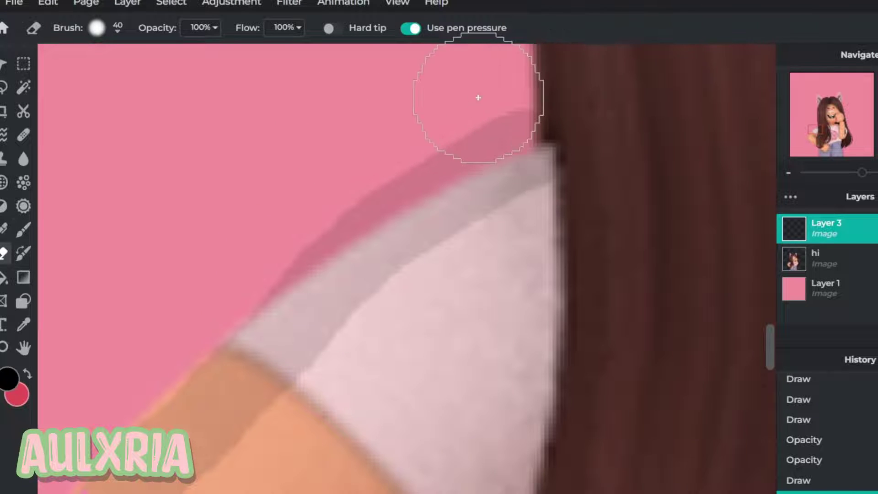
mouse_move(412, 119)
mouse_down()
mouse_move(287, 200)
mouse_move(213, 272)
mouse_move(173, 286)
mouse_up()
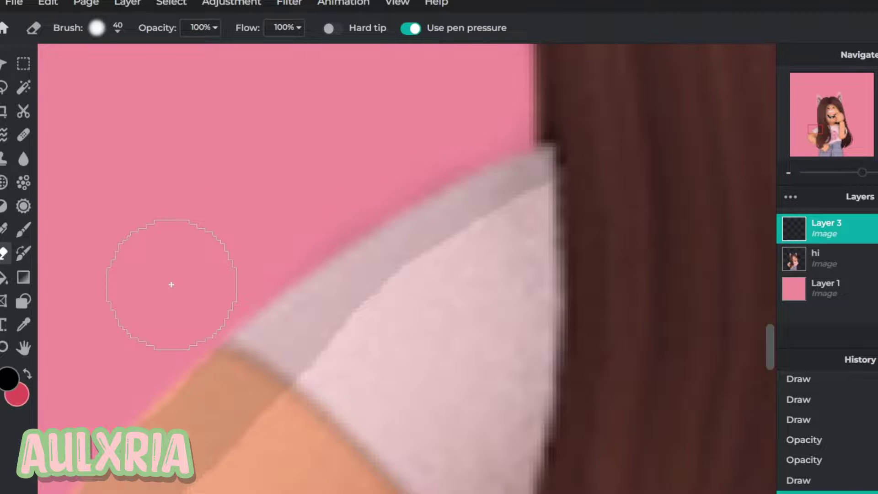
scroll(411, 220, down, 2)
scroll(411, 221, down, 4)
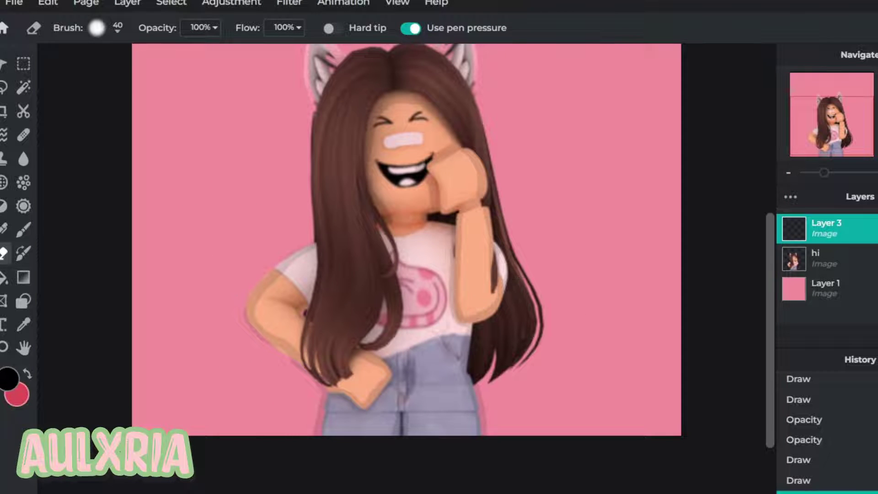
scroll(502, 316, down, 2)
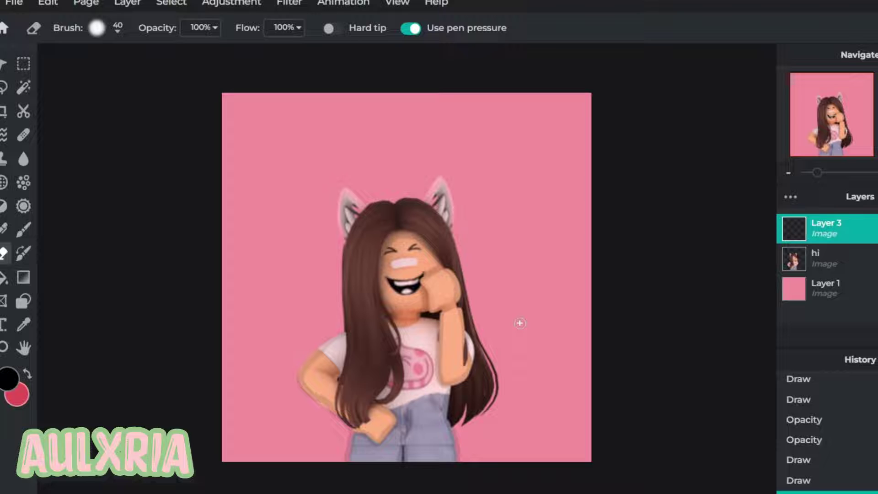
Add a white outline at 100% opacity around the character on the hi layer, nudging its size slightly above 10.
click(800, 263)
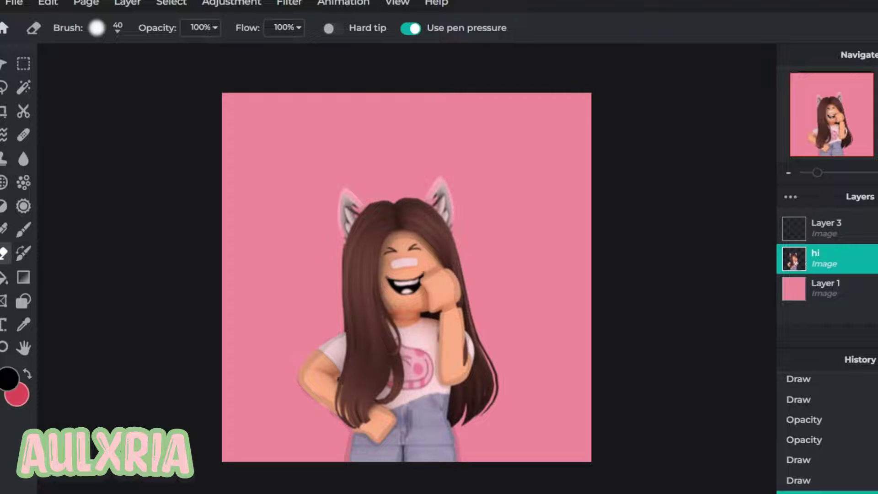
click(292, 4)
click(325, 4)
mouse_move(308, 5)
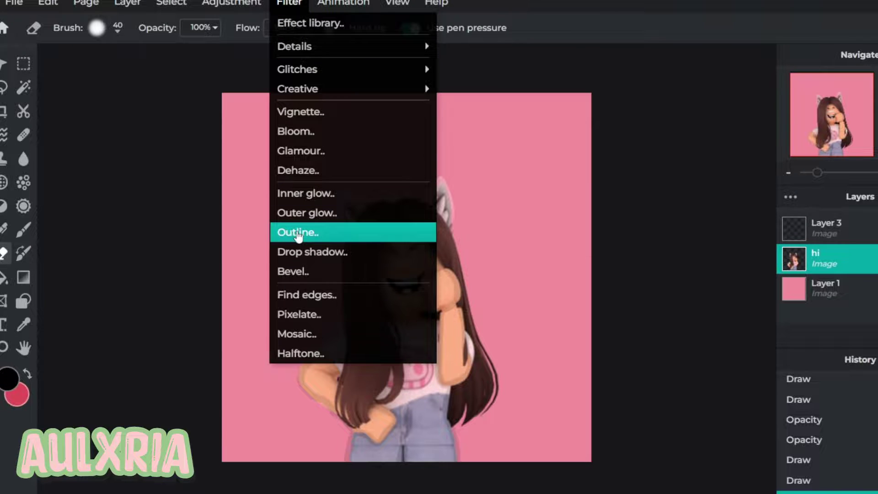
click(327, 232)
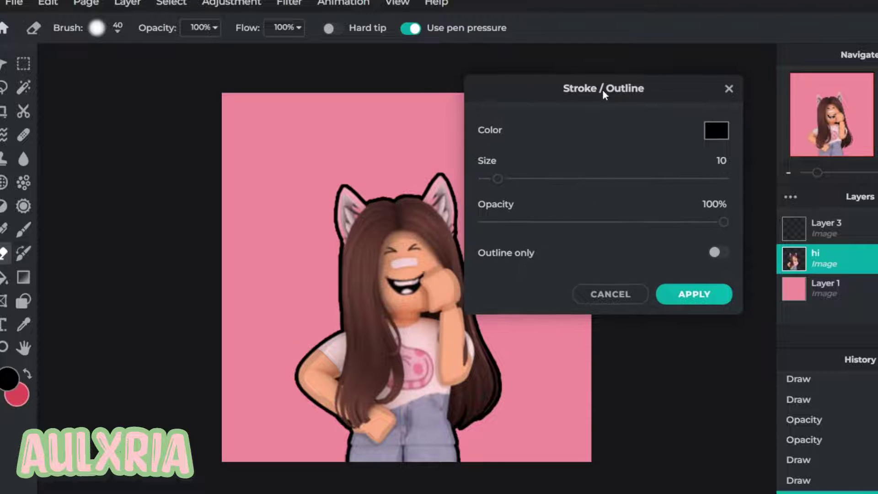
click(716, 135)
drag(510, 229, 443, 100)
click(727, 308)
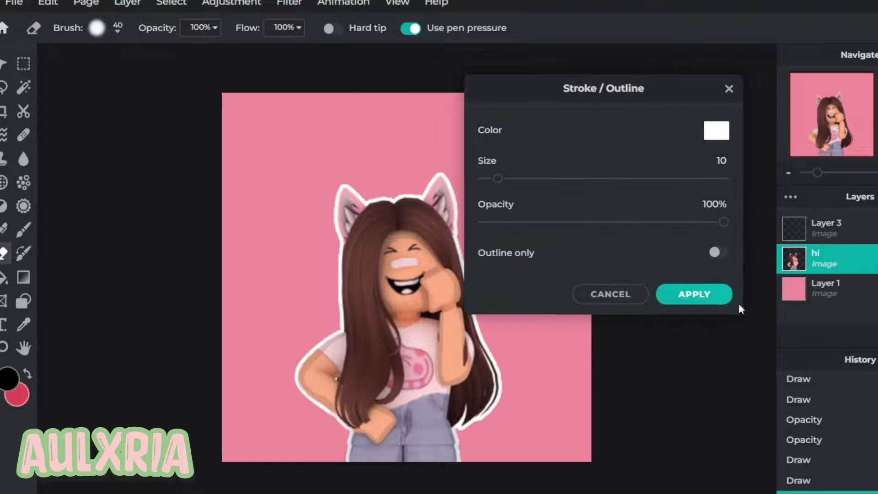
drag(497, 179, 501, 179)
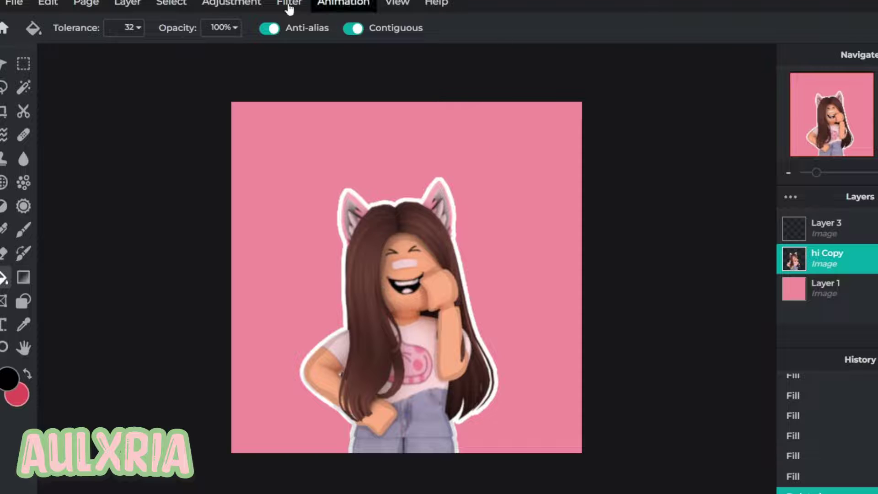
Apply a black drop shadow to the hi Copy layer with 30% opacity, 24px blur, 71px x offset and 35px y offset.
click(289, 3)
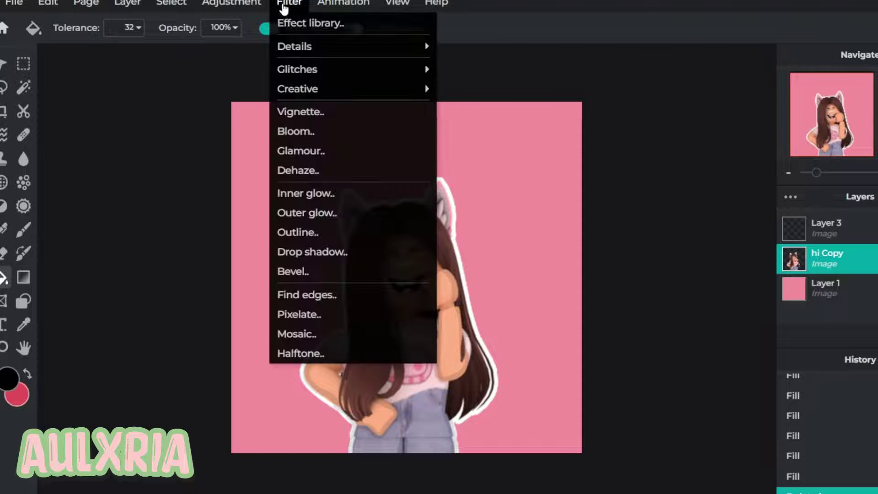
click(314, 253)
drag(614, 146, 546, 199)
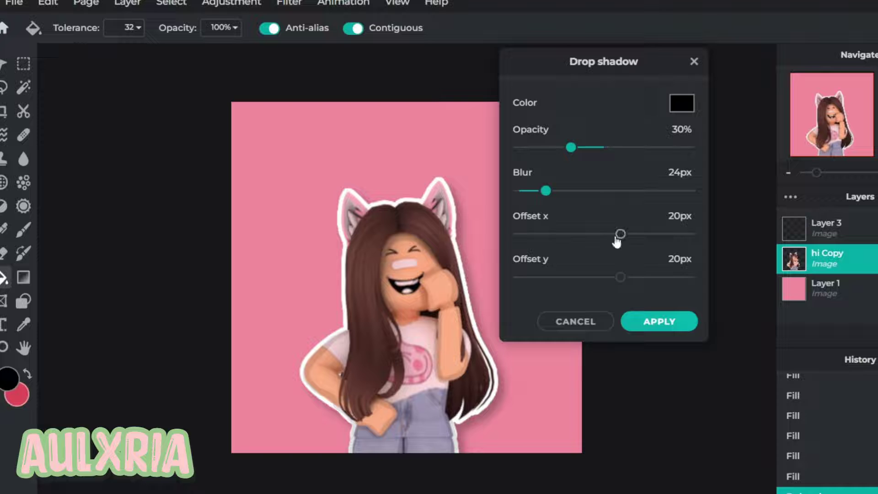
drag(621, 234, 666, 234)
mouse_move(626, 274)
mouse_down()
mouse_move(651, 274)
mouse_move(636, 270)
mouse_up()
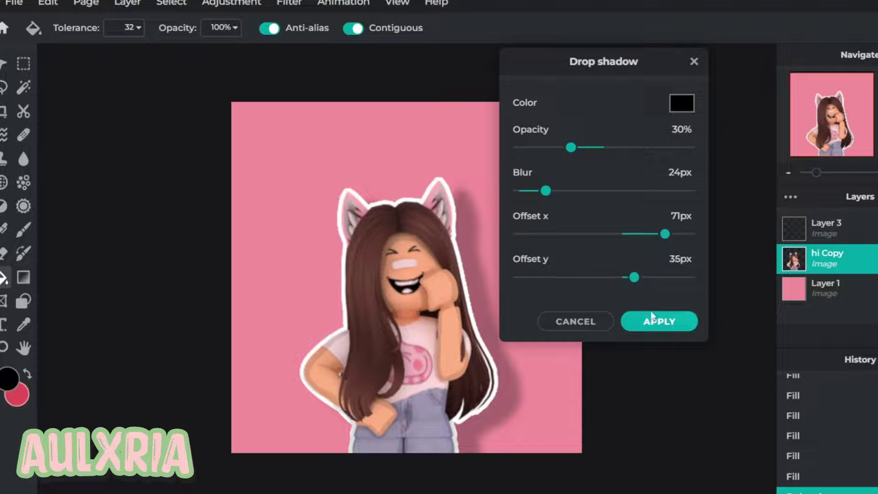
click(653, 327)
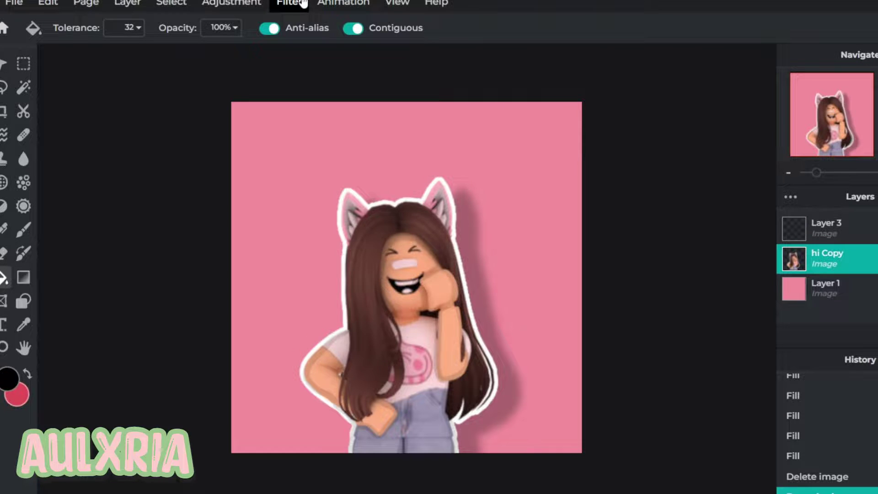
Apply a light pink outer glow to the hi Copy layer with 150px size, 100% feather and 100% opacity.
click(289, 5)
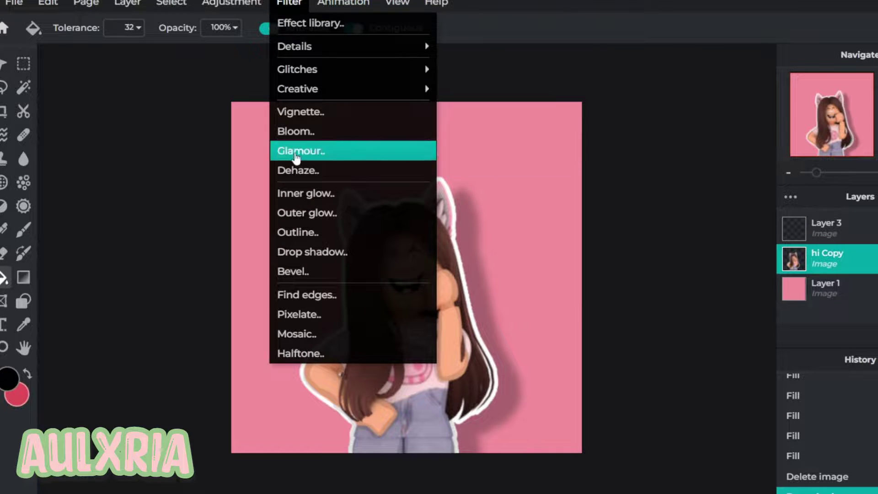
click(308, 213)
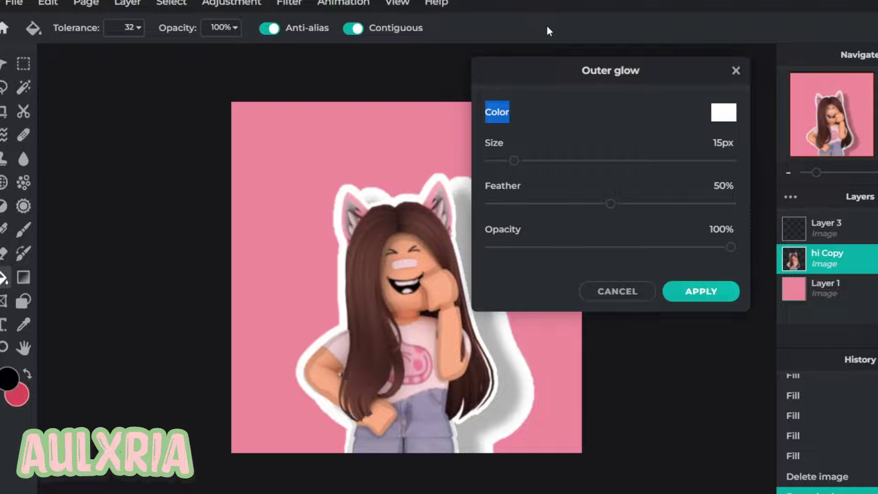
drag(514, 161, 731, 161)
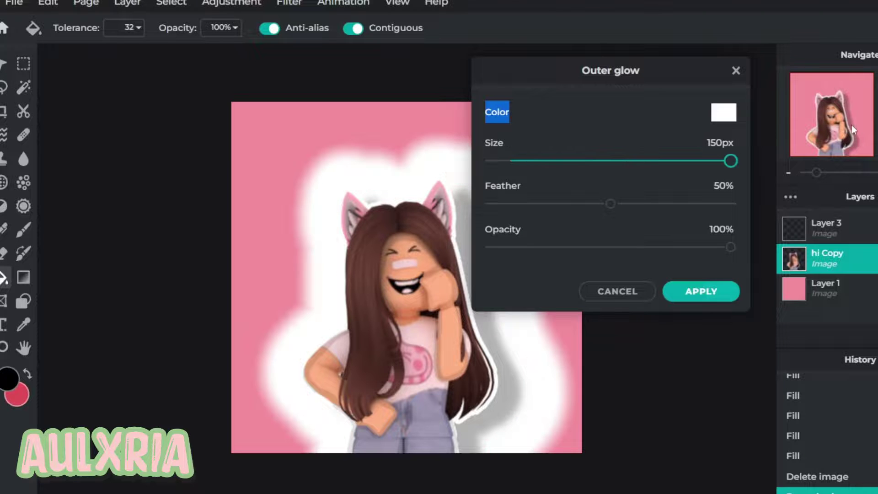
drag(610, 204, 731, 203)
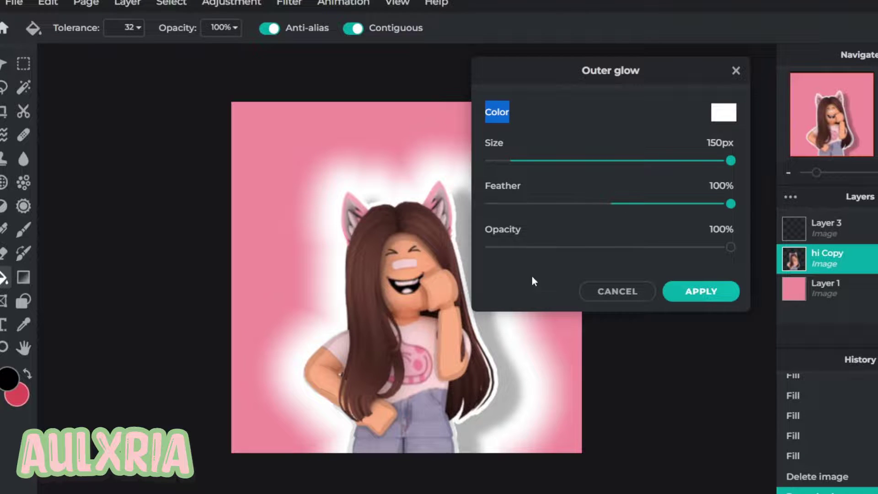
click(714, 119)
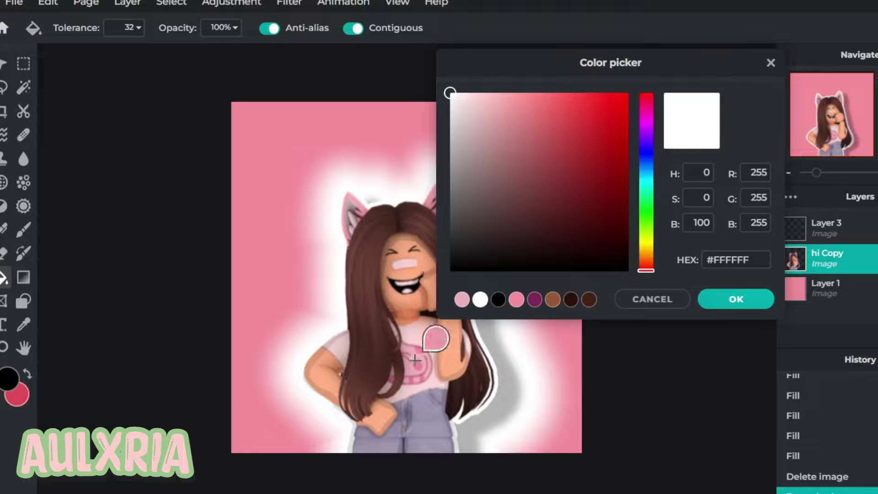
click(434, 363)
click(736, 299)
drag(574, 71, 658, 1)
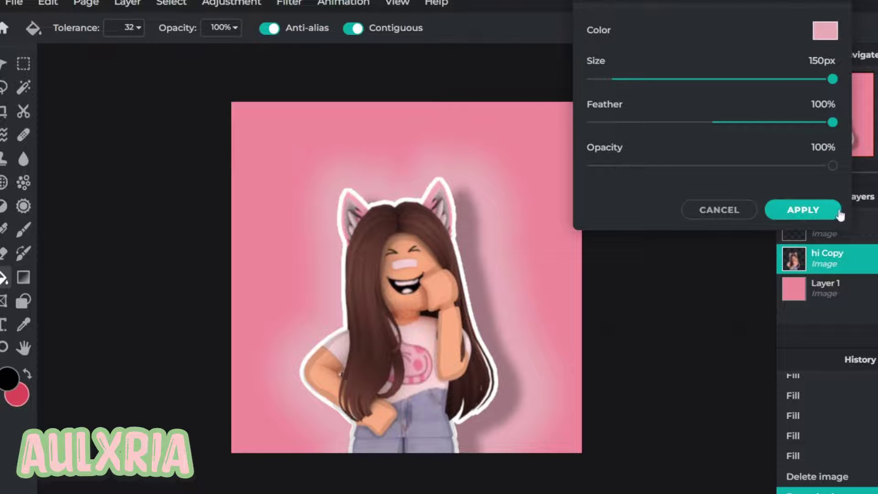
click(823, 211)
Add a new empty layer above Layer 3.
key(ctrl+plus)
key(ctrl+plus)
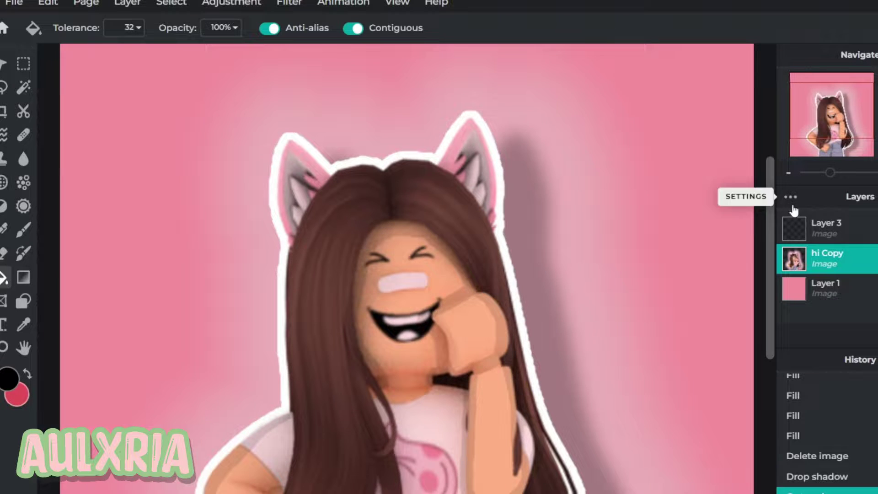
click(807, 218)
click(124, 3)
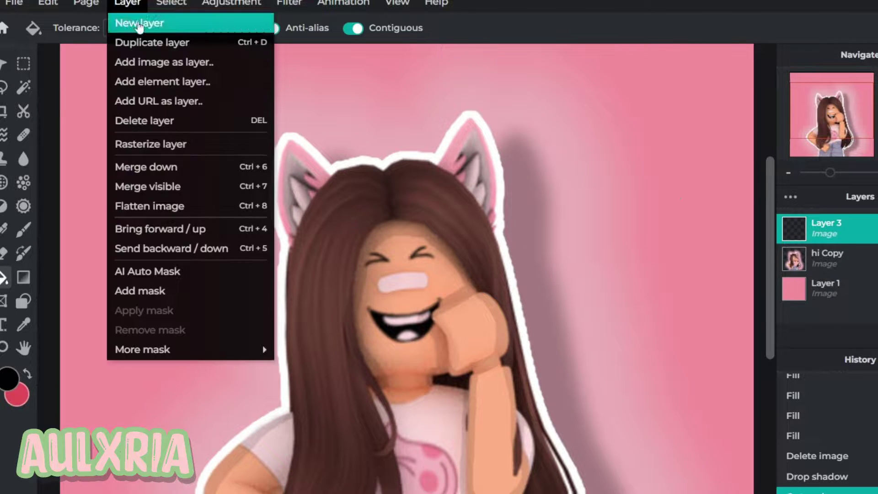
click(135, 23)
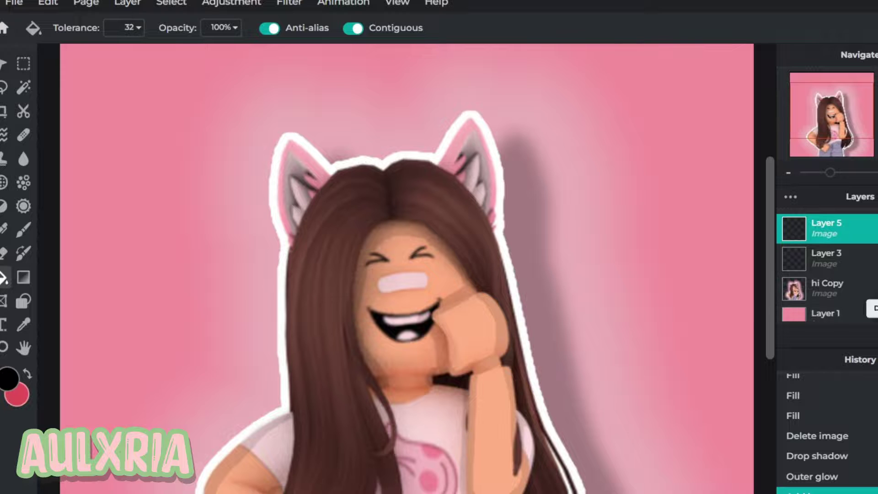
Make the crimson red the foreground colour and choose a 150px brush with 100% softness.
key(ctrl+plus)
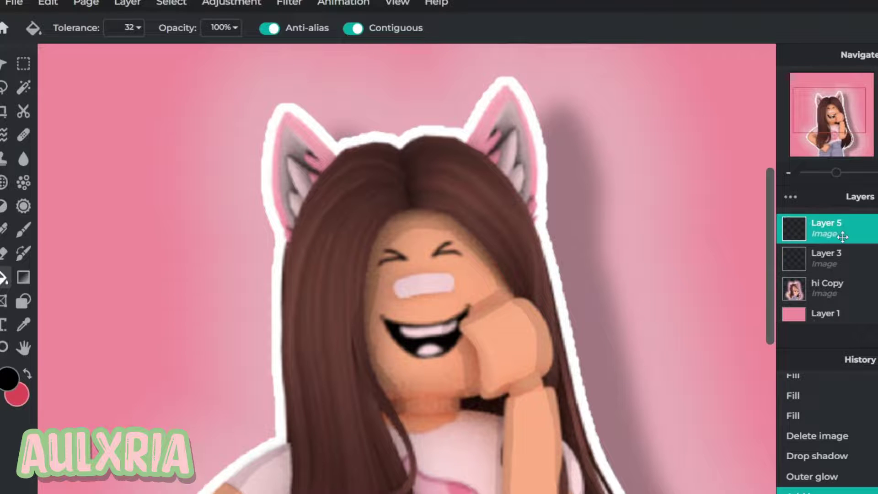
scroll(832, 256, down, 1)
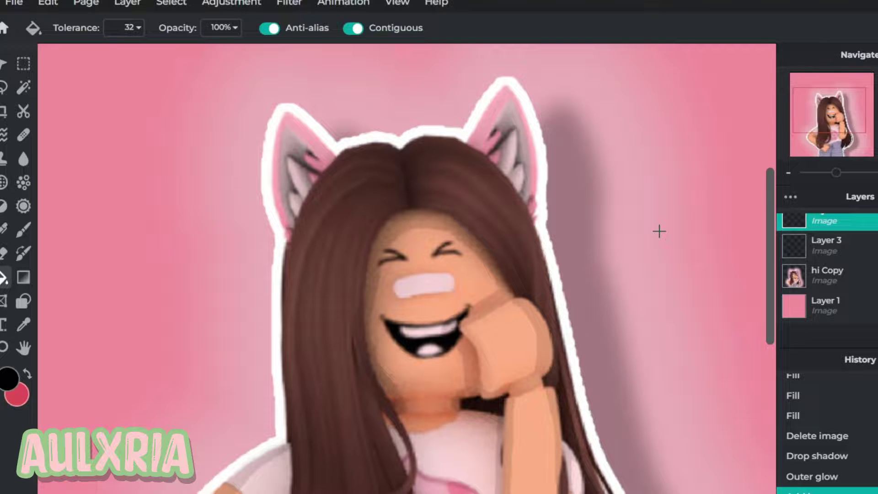
scroll(251, 398, up, 2)
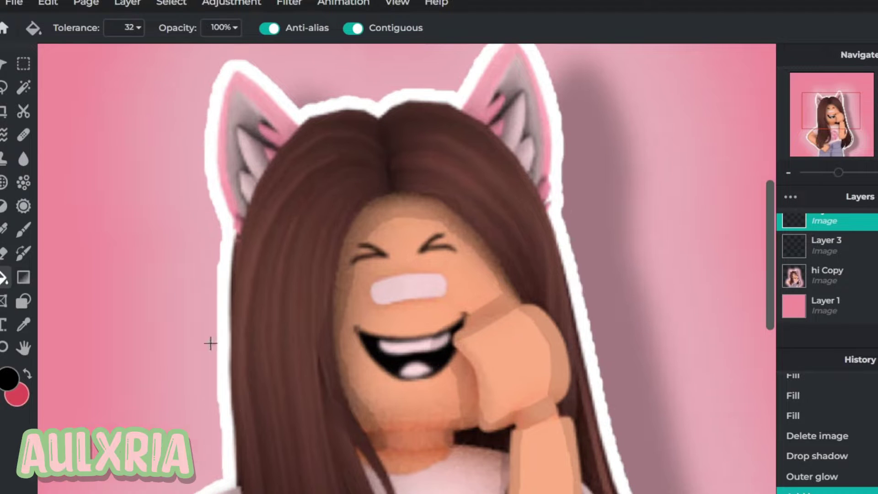
click(28, 373)
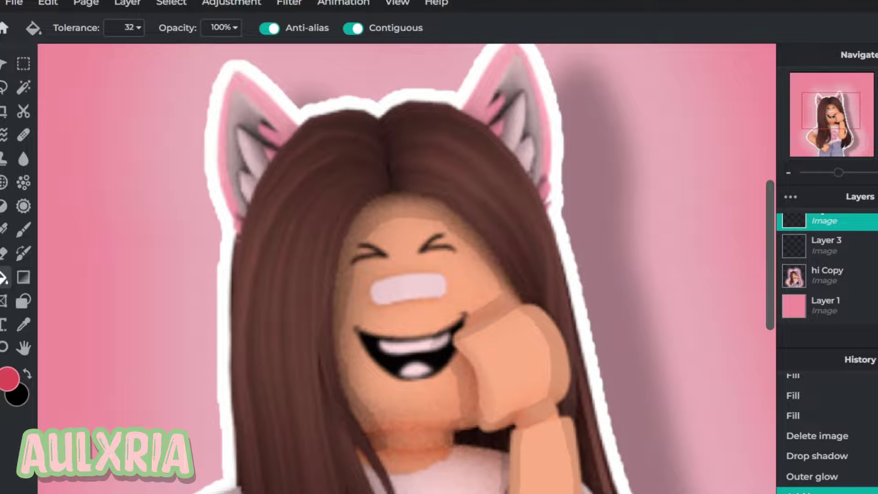
click(9, 378)
click(805, 241)
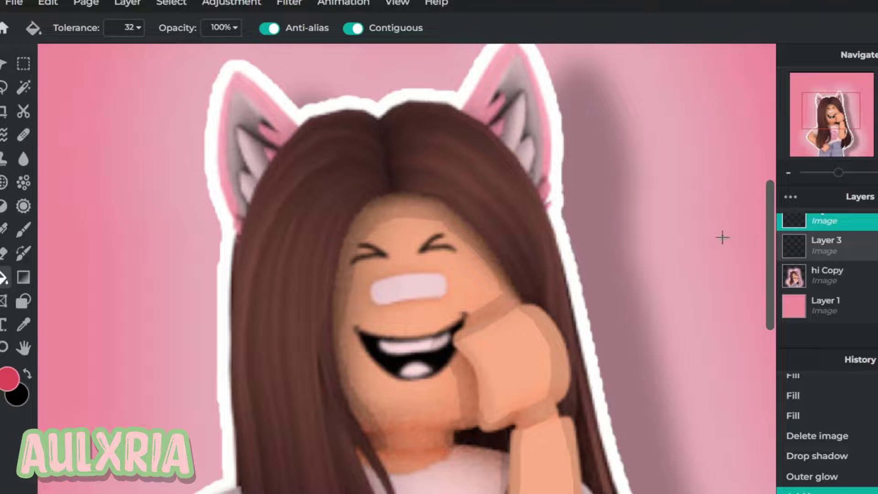
click(23, 230)
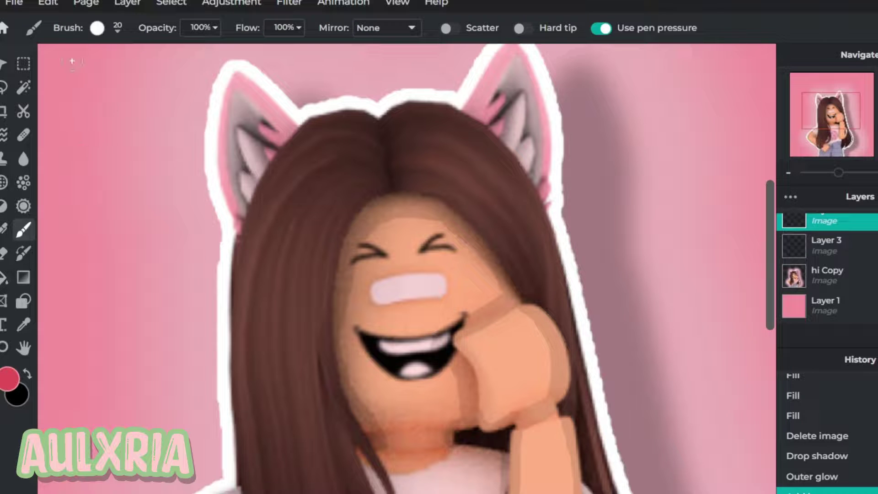
click(97, 29)
scroll(332, 272, down, 2)
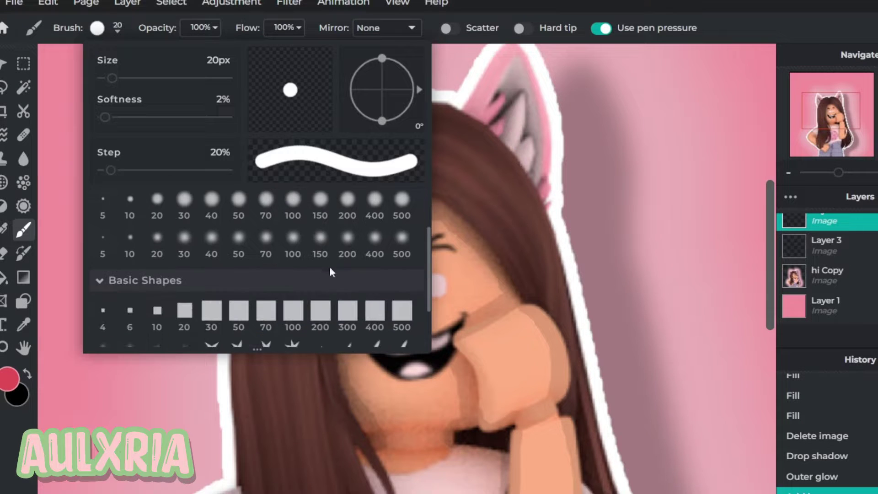
click(318, 242)
drag(172, 115, 356, 104)
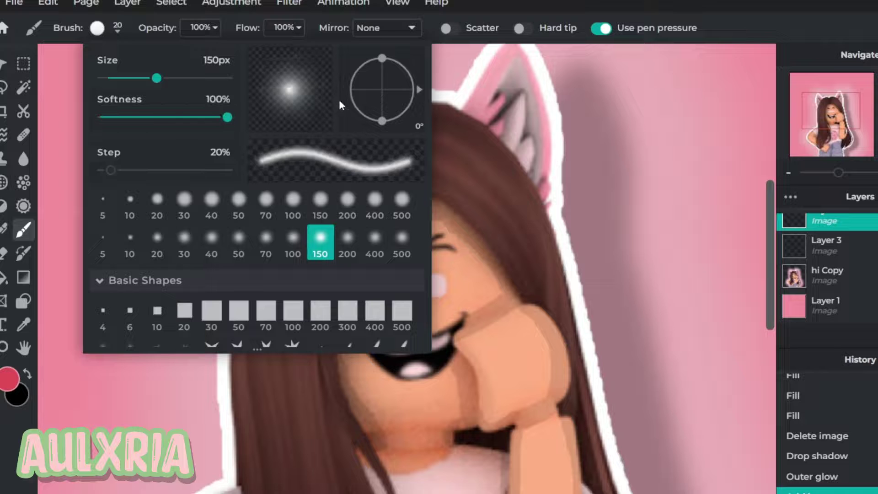
click(103, 32)
Dab a soft crimson blush spot on each cheek, one at the hair edge and one above the raised fist.
click(340, 309)
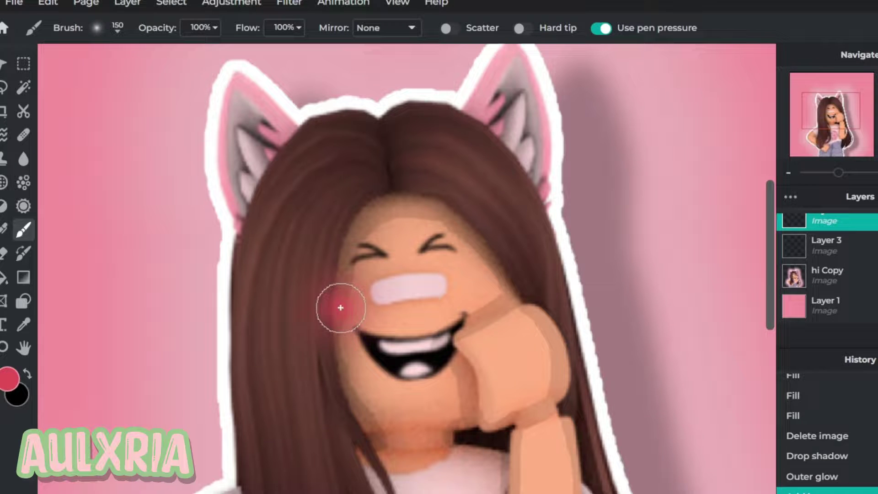
click(500, 284)
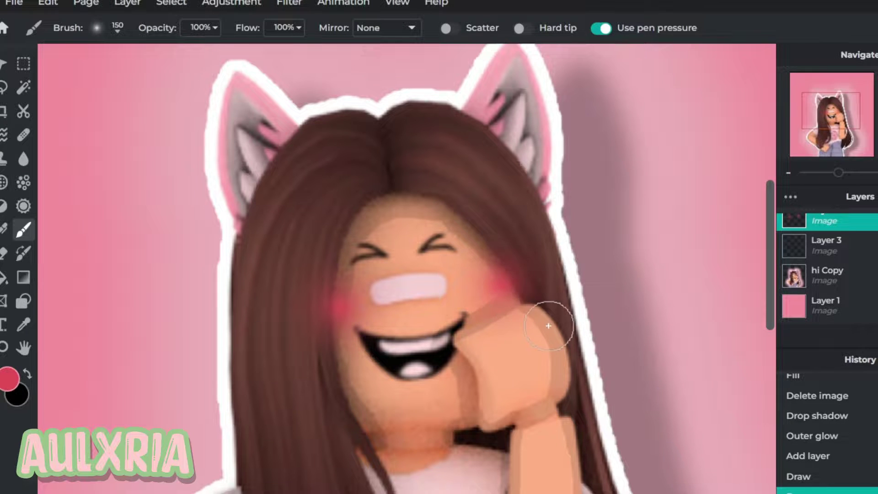
scroll(582, 251, down, 1)
scroll(582, 251, down, 1)
scroll(523, 260, up, 3)
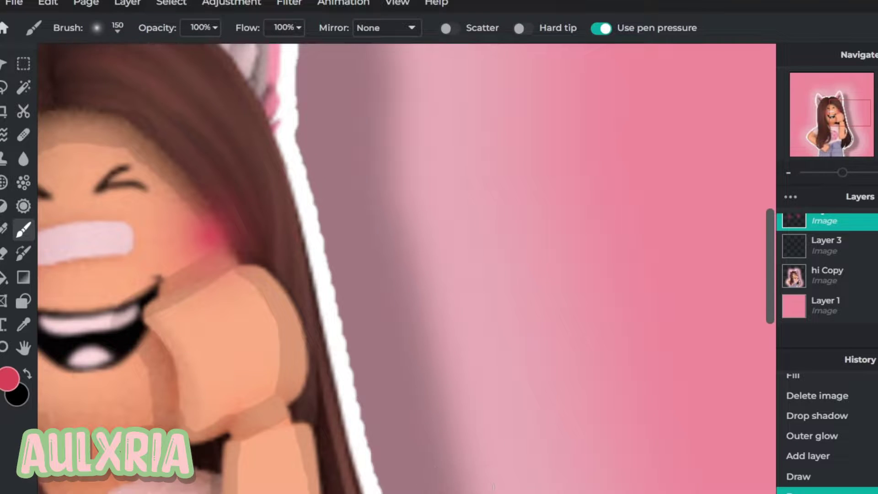
drag(494, 489, 393, 489)
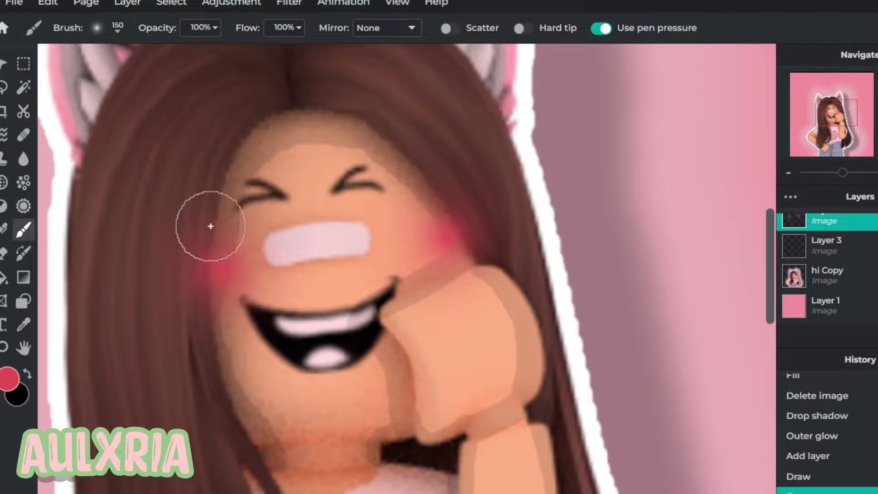
Intensify the crimson blush on both cheeks with more soft brush dabs on Layer 5.
drag(219, 254, 212, 273)
mouse_move(405, 226)
mouse_down()
mouse_move(434, 235)
mouse_move(444, 225)
mouse_up()
scroll(444, 225, down, 3)
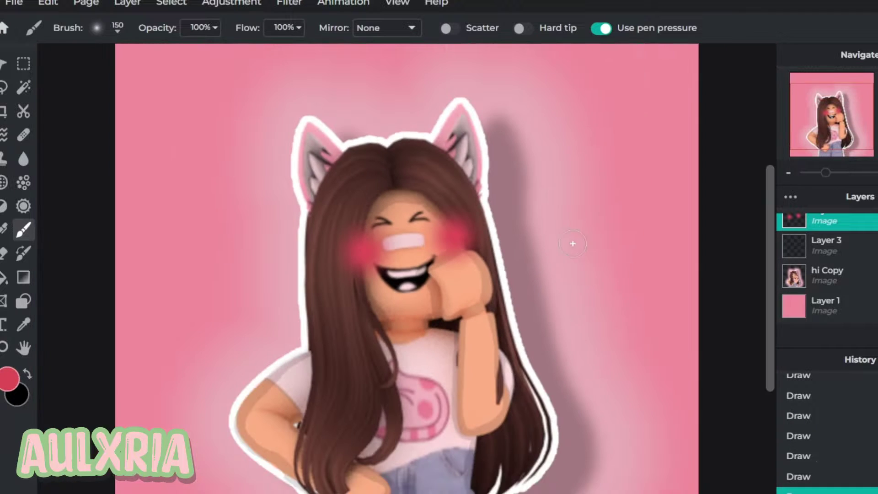
Set the opacity of the blush layer, Layer 5, to 50.
scroll(844, 262, up, 1)
click(837, 229)
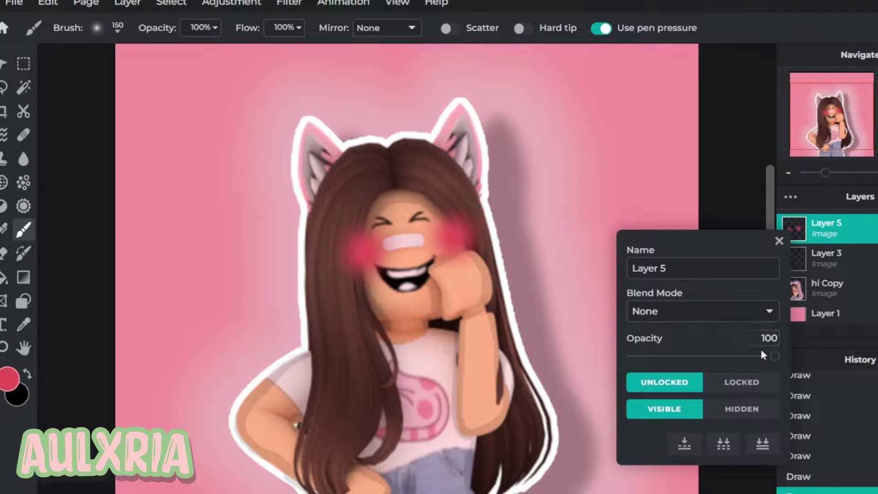
drag(772, 362, 704, 346)
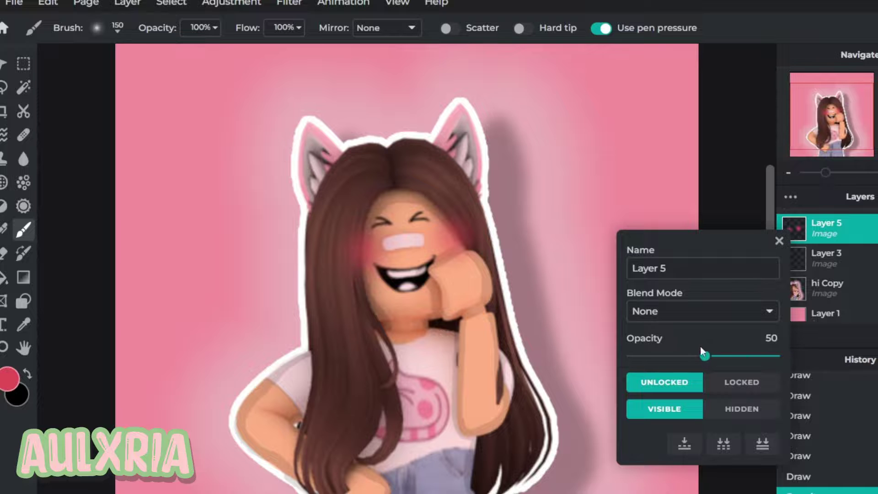
scroll(375, 339, down, 2)
scroll(374, 339, up, 1)
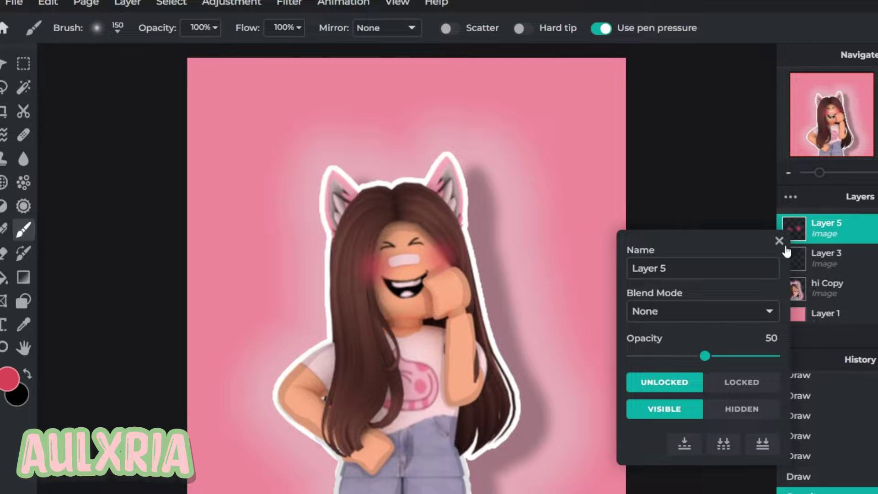
click(780, 240)
Try adding soft crimson dabs inside both cat ears.
scroll(393, 169, up, 3)
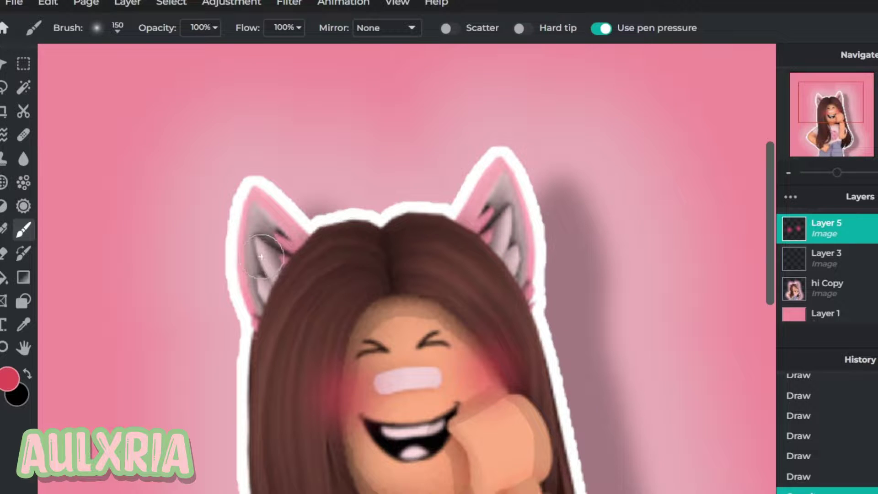
click(267, 264)
click(504, 232)
click(504, 233)
click(507, 261)
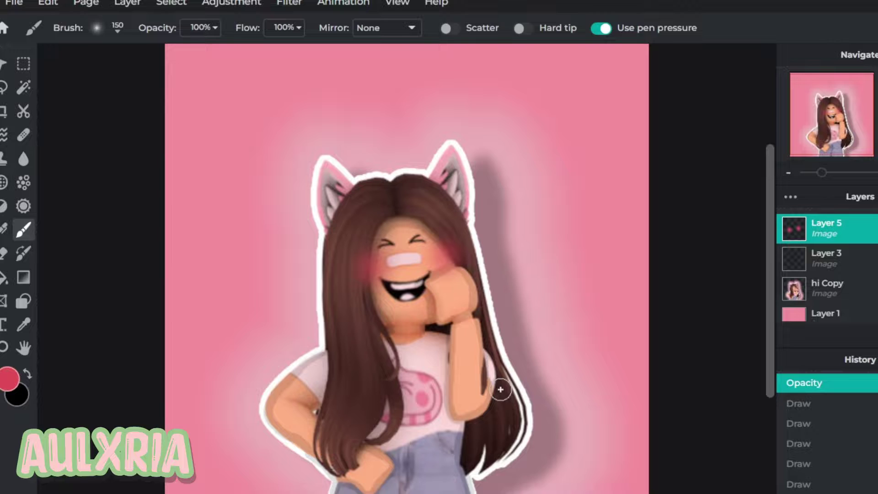
Select the pink background layer, Layer 1.
scroll(480, 375, down, 2)
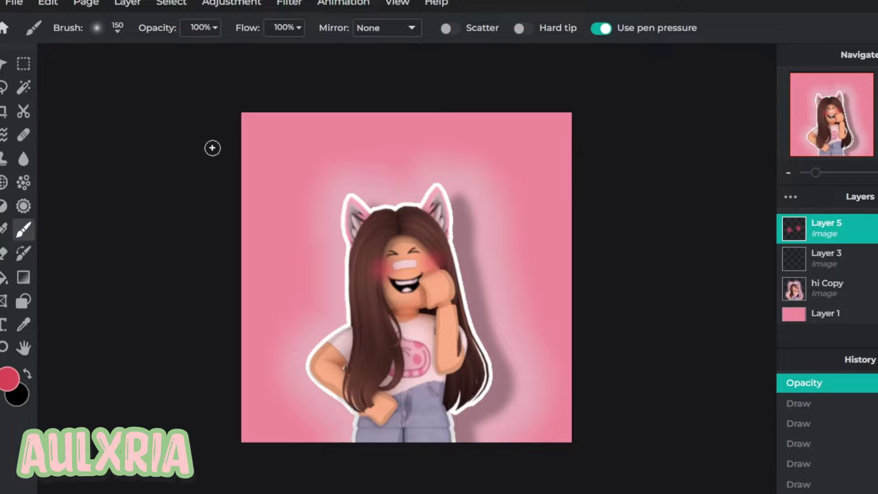
click(819, 314)
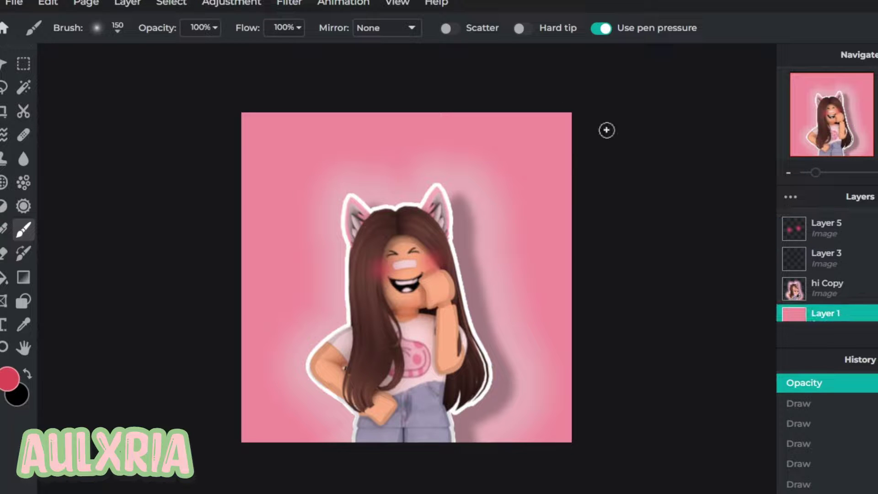
click(289, 4)
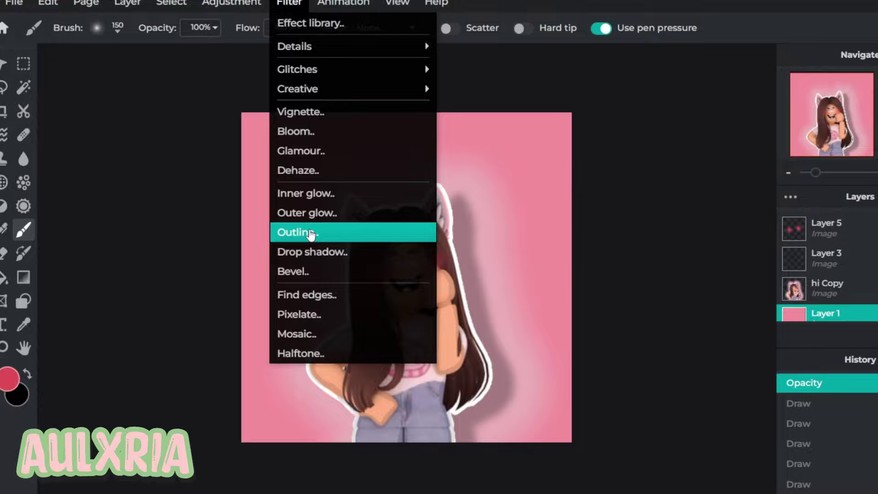
click(296, 231)
mouse_move(604, 95)
mouse_down()
mouse_move(780, 95)
mouse_move(604, 94)
mouse_up()
click(662, 95)
click(720, 209)
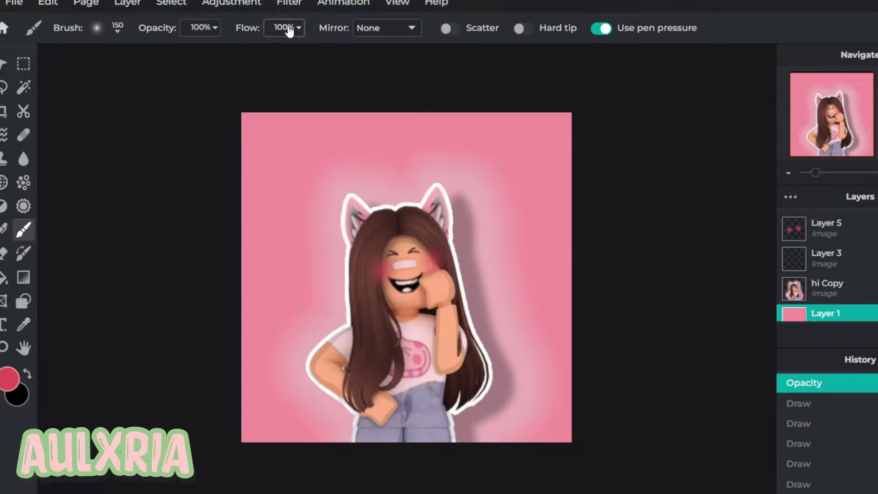
Apply a darker pink inner glow to Layer 1 with 150px size, 100% feather and 100% opacity.
click(288, 4)
click(329, 195)
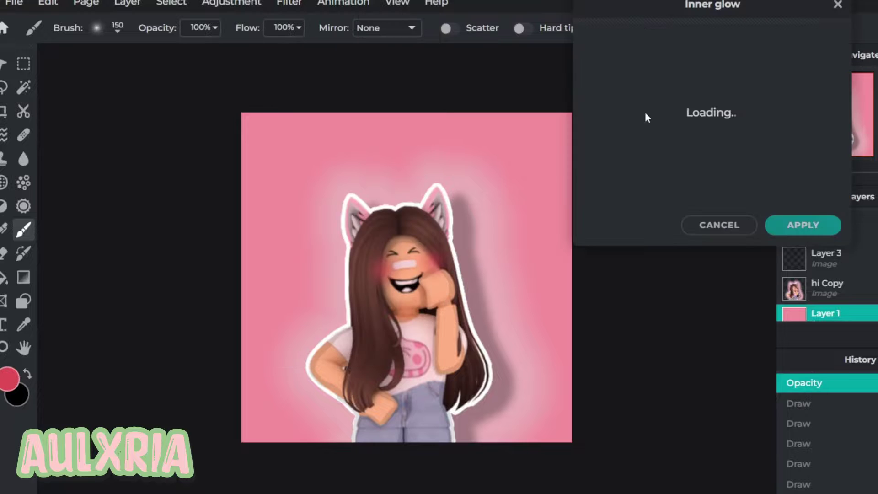
drag(608, 94, 833, 94)
click(711, 138)
drag(714, 140, 874, 165)
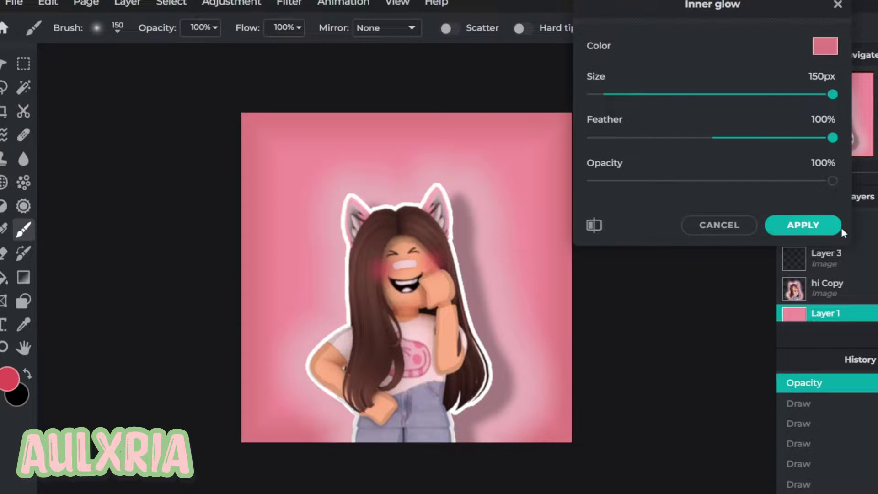
click(810, 232)
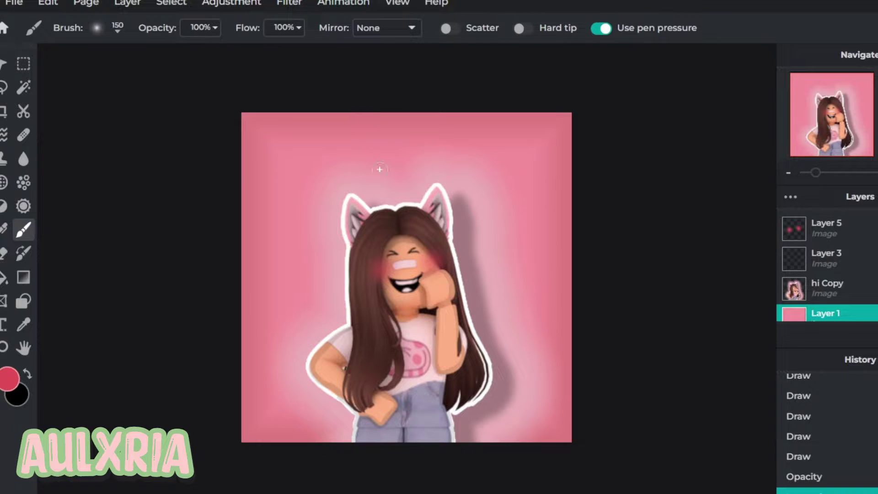
Add the Light ray.PNG image between hi Copy and Layer 1, scaled to about 2387 × 2377 px and covering the whole canvas.
scroll(360, 119, up, 3)
scroll(137, 350, down, 6)
scroll(134, 341, up, 6)
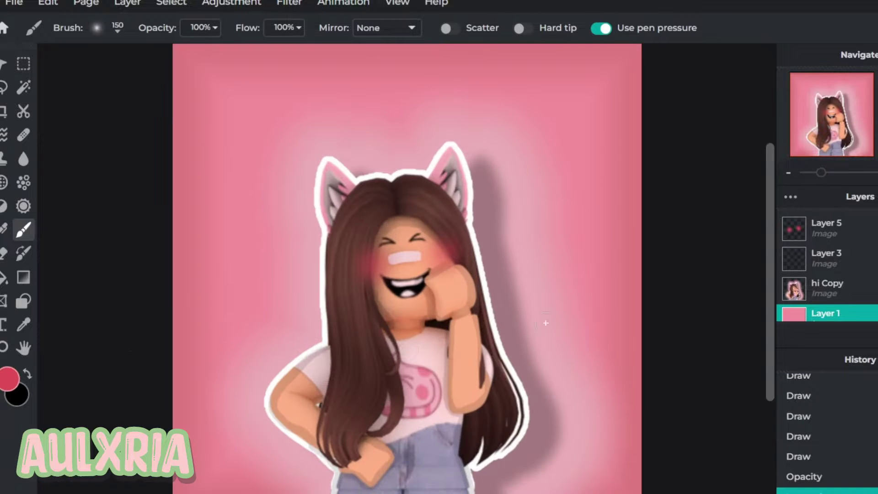
scroll(311, 316, down, 2)
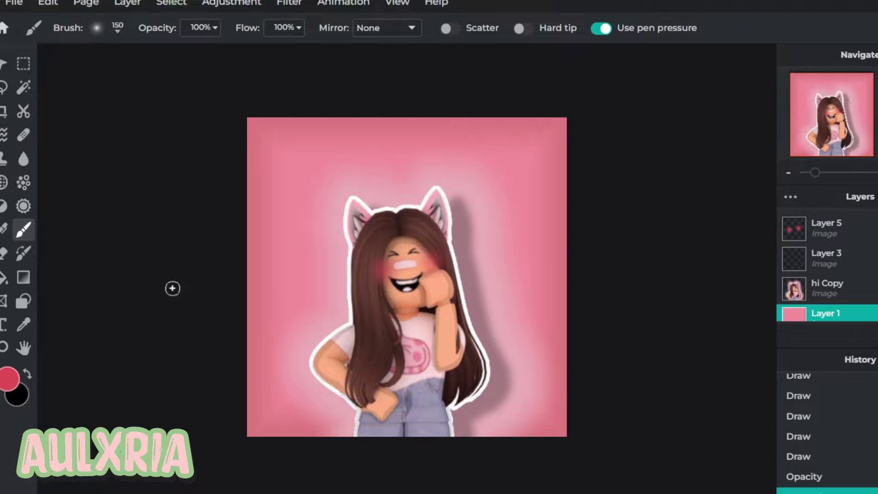
click(123, 5)
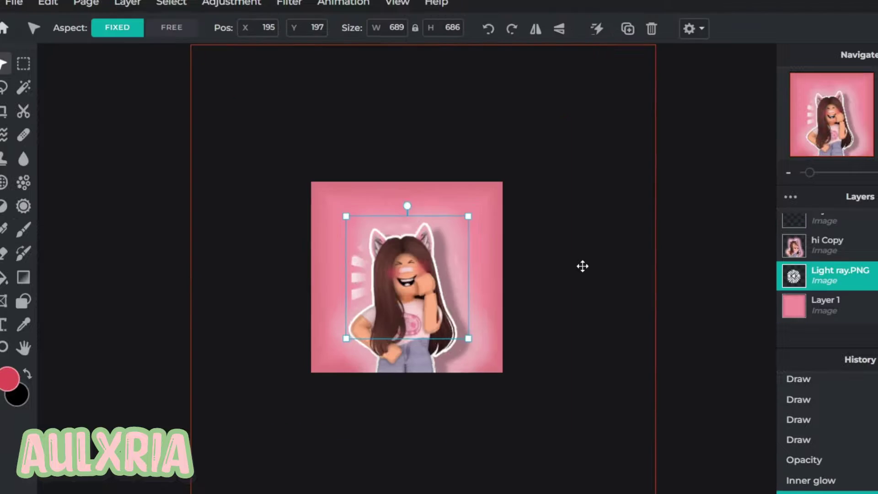
scroll(473, 246, down, 2)
drag(448, 238, 627, 174)
drag(573, 202, 496, 275)
scroll(496, 275, up, 3)
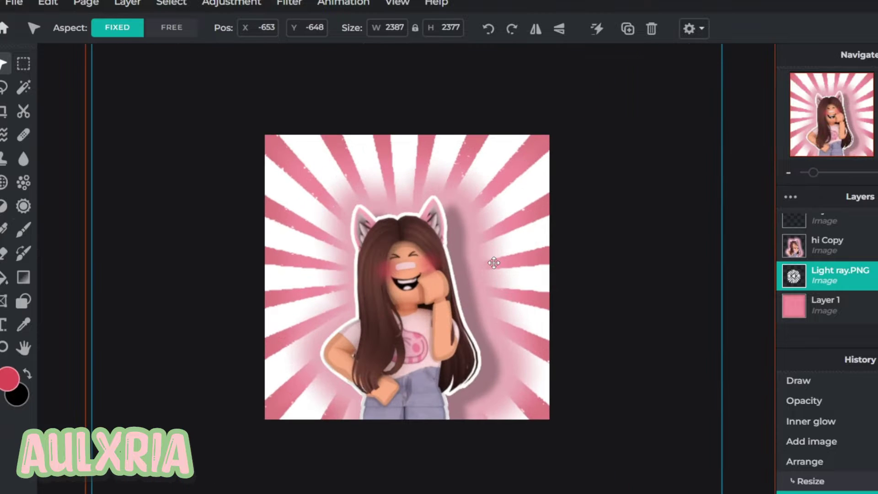
scroll(494, 263, up, 1)
Set the opacity of the Light ray.PNG layer to 26.
click(826, 247)
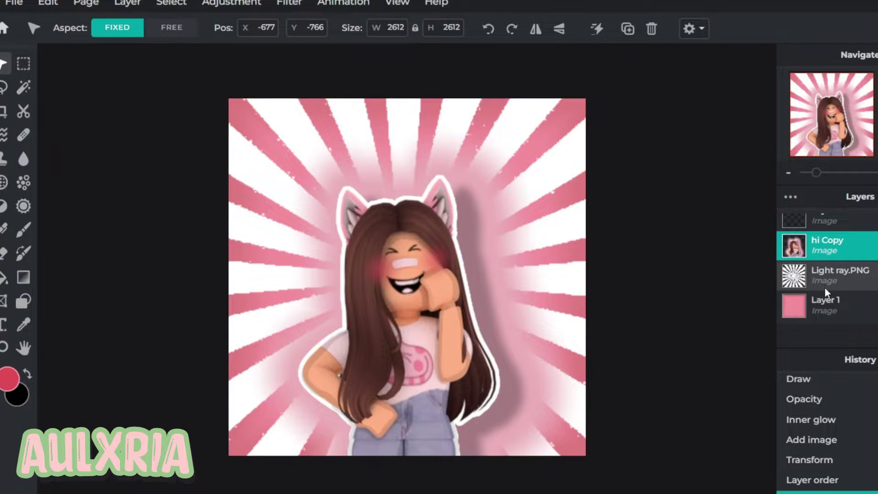
click(828, 288)
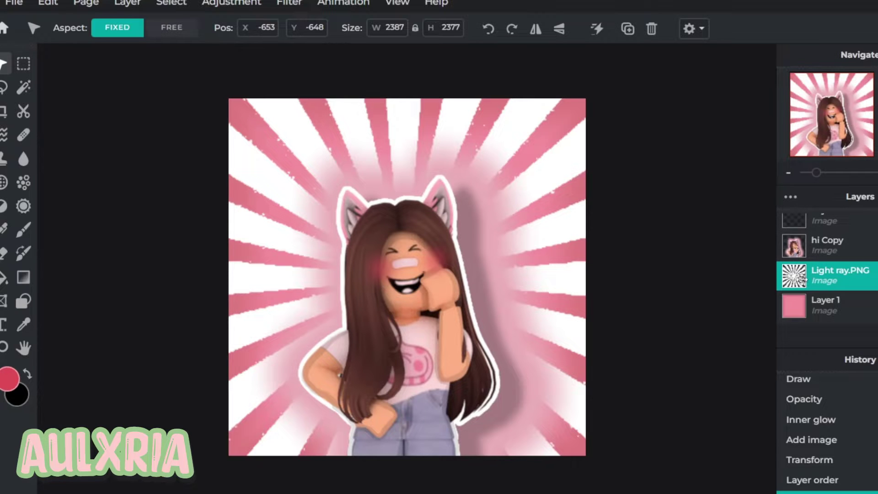
click(810, 275)
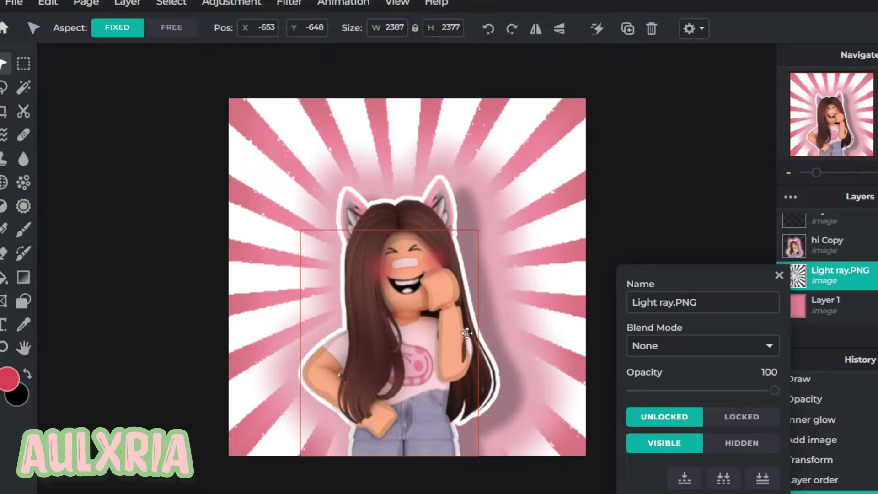
drag(775, 391, 670, 391)
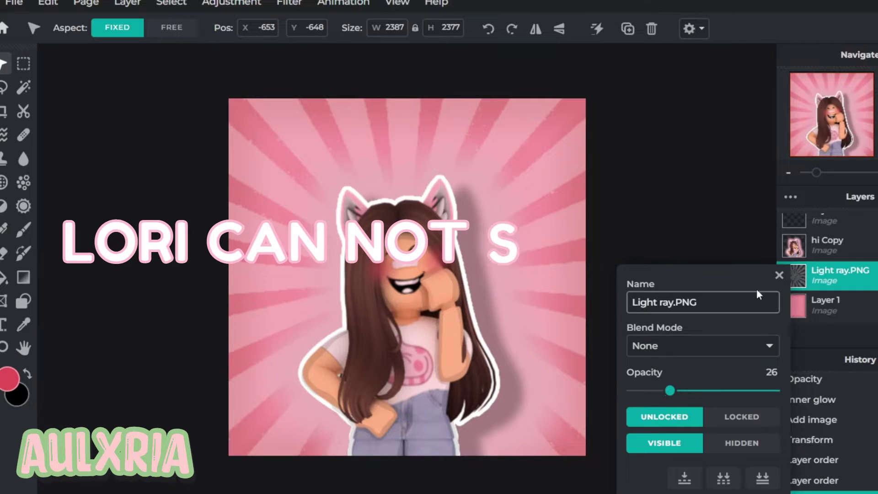
click(779, 276)
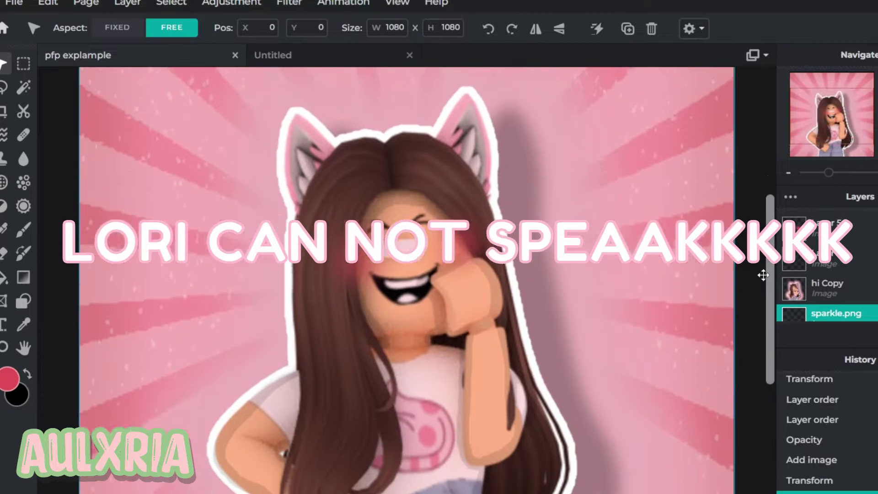
Set the foreground colour to white.
drag(763, 275, 763, 292)
click(8, 375)
click(631, 113)
click(654, 241)
click(838, 241)
Add a new empty layer above hi Copy and move it directly above Layer 3.
click(795, 279)
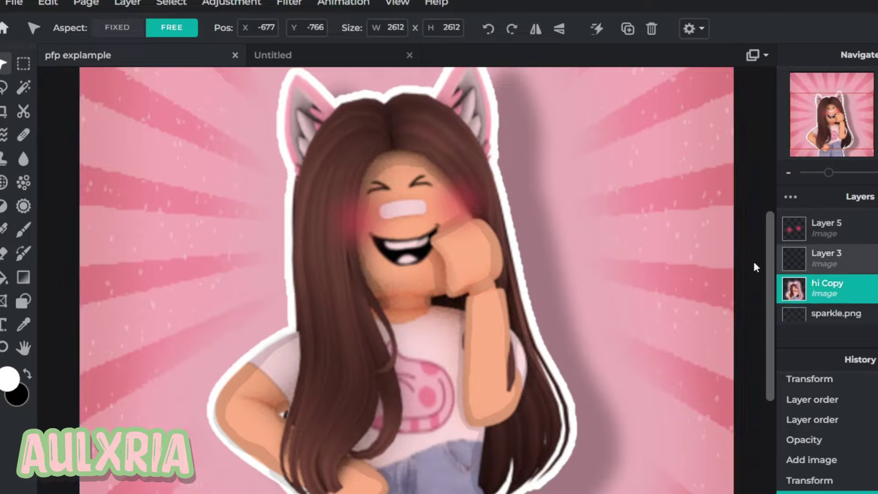
click(127, 4)
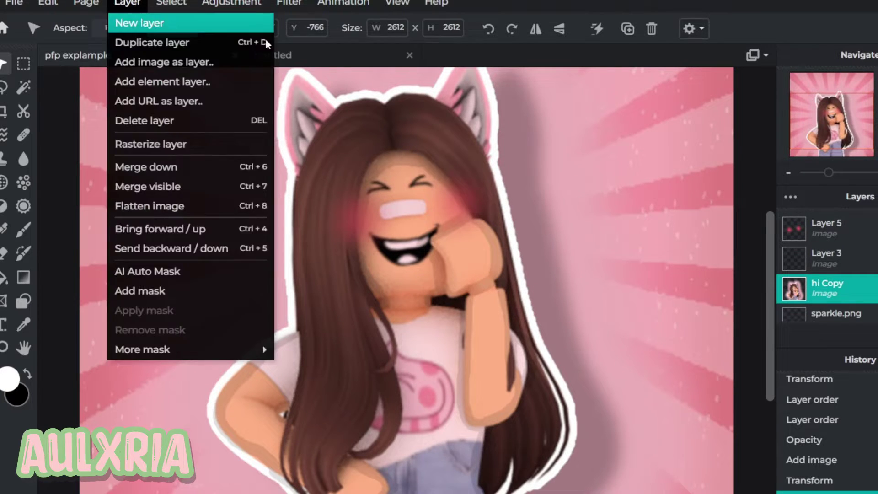
click(174, 22)
scroll(803, 256, down, 2)
scroll(803, 253, up, 2)
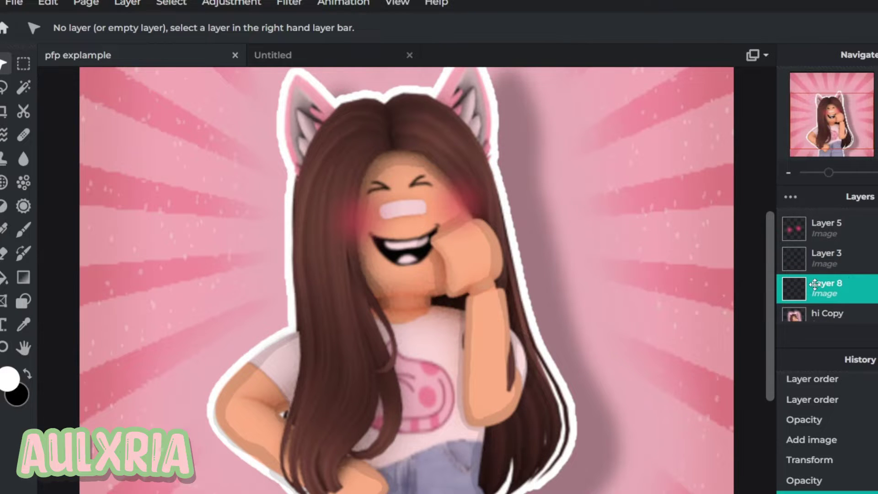
drag(818, 301, 829, 278)
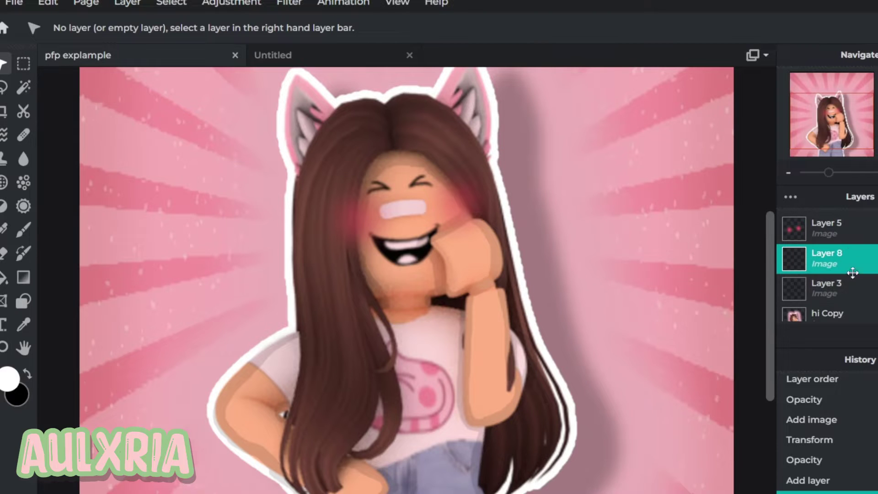
Paint a soft white highlight band with the 150px Brush across the left side of the hair at cheek height.
scroll(383, 239, up, 2)
click(4, 228)
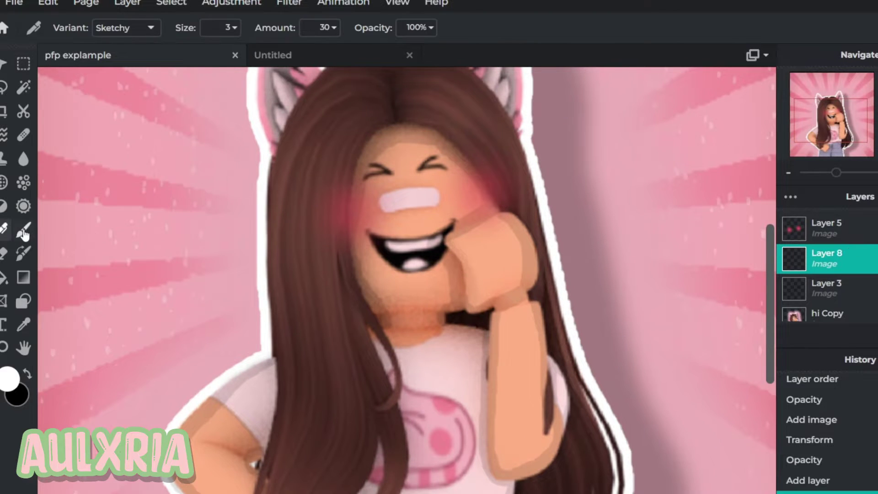
click(23, 229)
scroll(295, 176, up, 3)
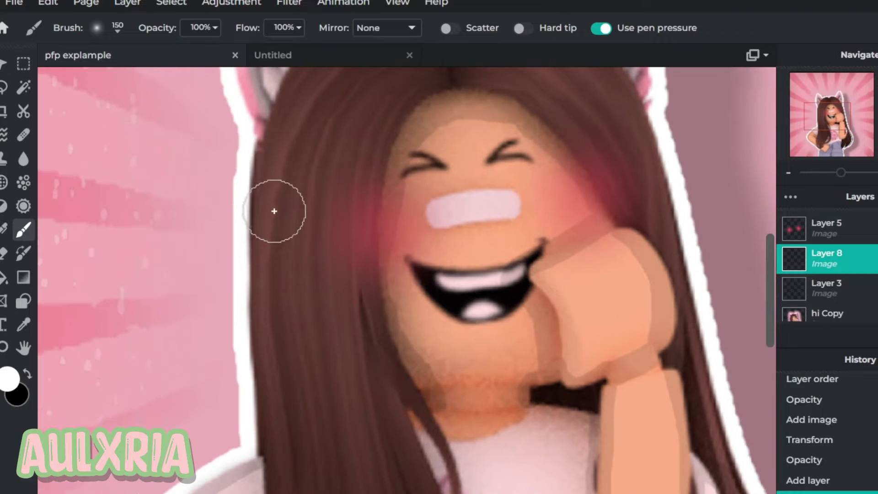
click(273, 213)
click(309, 223)
click(346, 215)
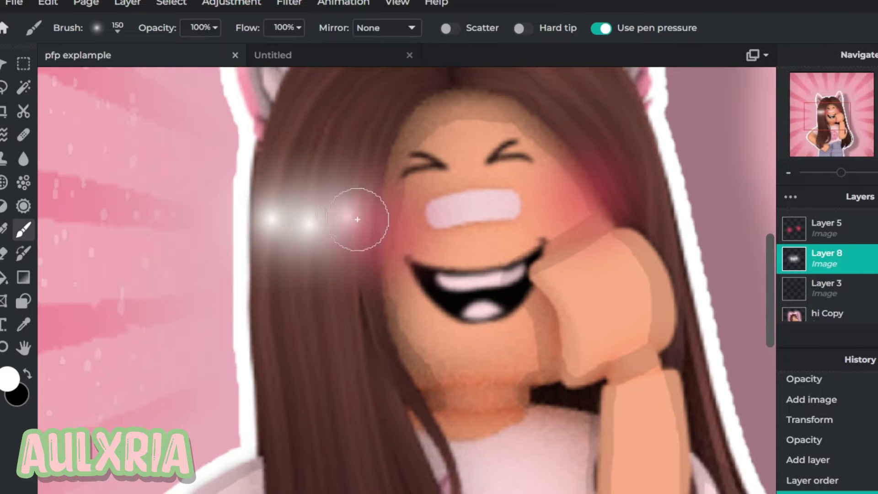
drag(309, 213, 294, 218)
scroll(430, 348, down, 4)
scroll(421, 389, up, 1)
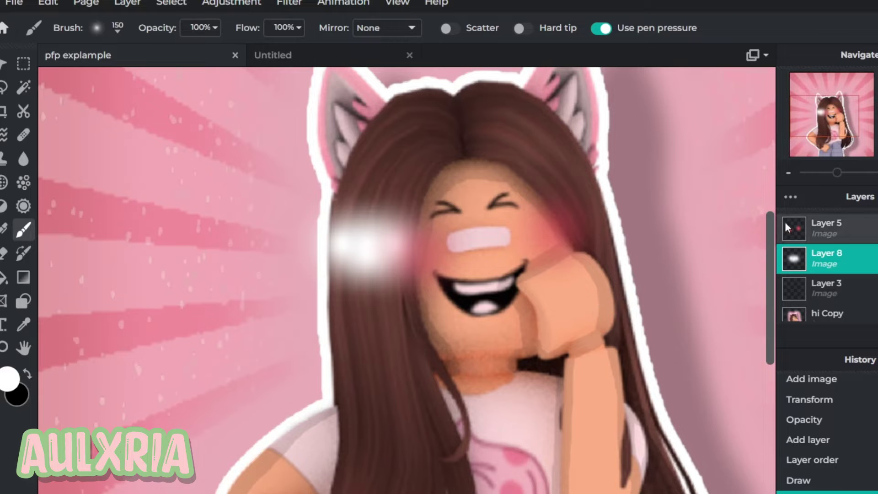
Paint a second soft white highlight band across the left hair at neck height, just above the shoulder.
drag(769, 241, 768, 269)
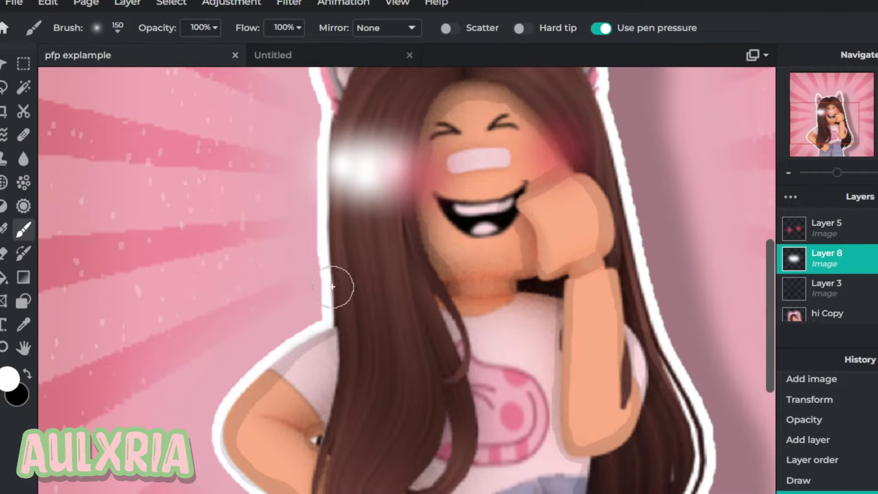
click(344, 297)
click(370, 304)
click(396, 303)
click(420, 286)
drag(414, 289, 346, 297)
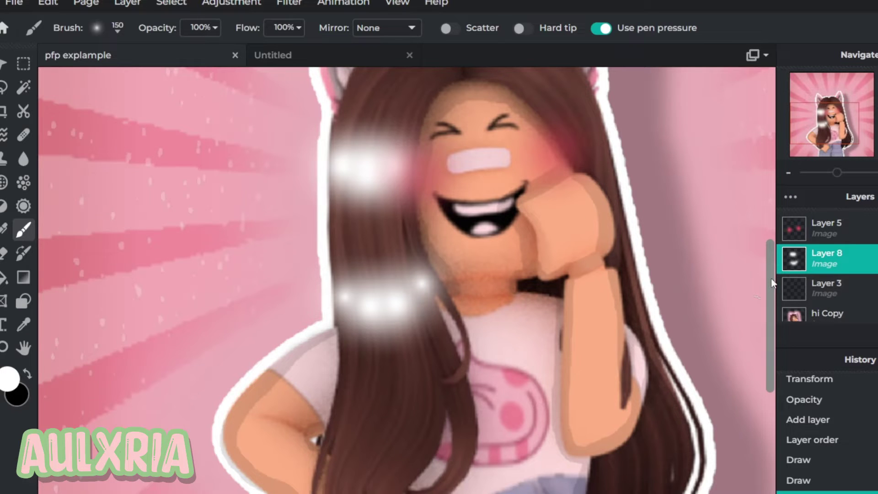
Dab a third row of soft white highlights across the lower part of the left hair.
drag(770, 278, 770, 312)
click(348, 344)
click(373, 348)
click(397, 339)
Dab soft white highlights on both sides of the crown, on the right hair beside the face, and lower down the hair.
scroll(545, 284, down, 2)
scroll(457, 183, up, 5)
click(407, 307)
click(439, 264)
click(176, 256)
click(210, 339)
click(513, 417)
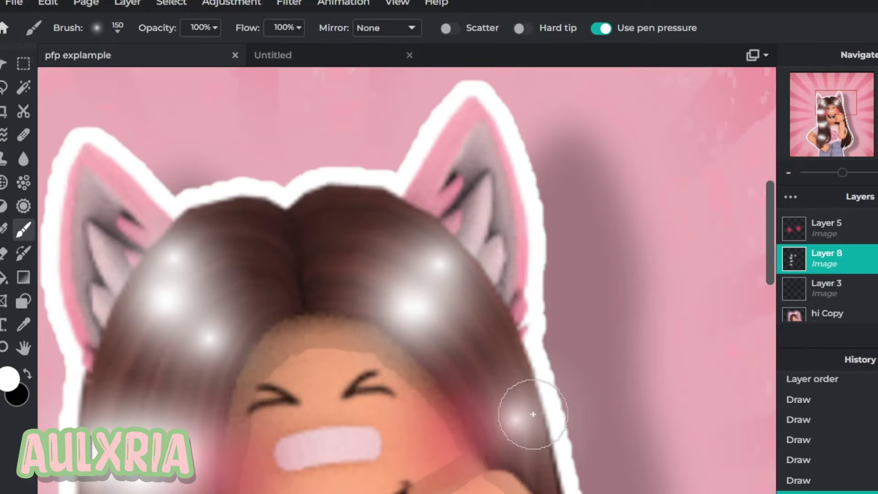
scroll(513, 402, down, 3)
drag(771, 240, 771, 292)
scroll(412, 292, up, 2)
click(218, 308)
Set the opacity of the hair highlight layer, Layer 8, to 14.
scroll(614, 270, down, 3)
click(790, 197)
drag(777, 373, 654, 381)
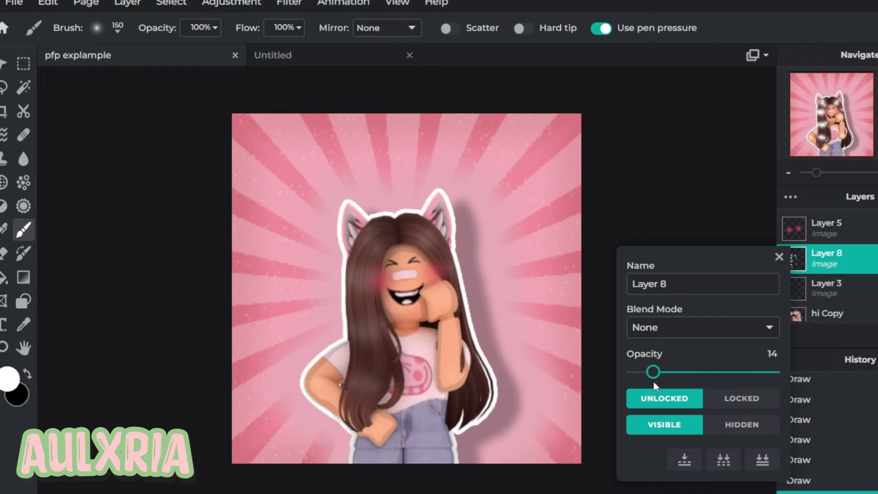
scroll(403, 293, up, 3)
click(779, 256)
Add a few more soft white dabs to the hair highlights on Layer 8.
scroll(388, 207, up, 4)
click(388, 208)
scroll(293, 256, down, 3)
click(185, 272)
click(174, 306)
drag(770, 183, 771, 267)
scroll(201, 284, up, 3)
click(212, 292)
scroll(256, 286, down, 3)
scroll(321, 389, down, 3)
scroll(483, 324, down, 2)
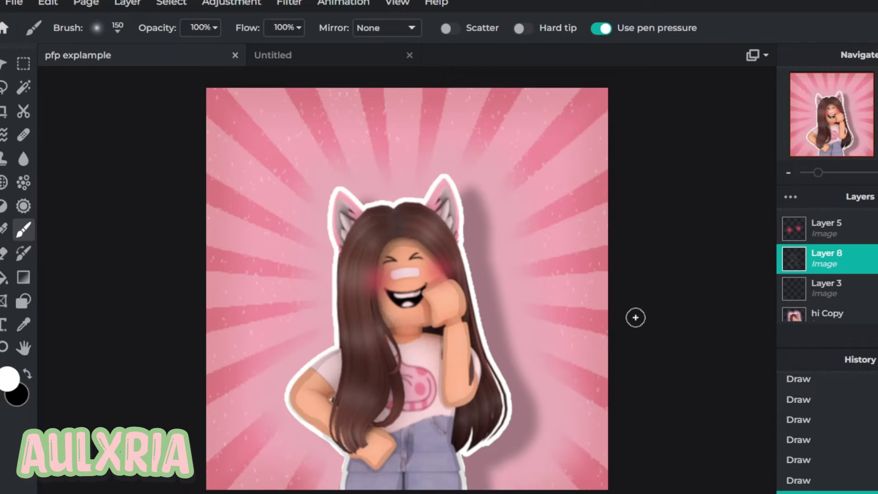
View the save options for the picture with the JPG format selected, and close them without saving.
click(15, 2)
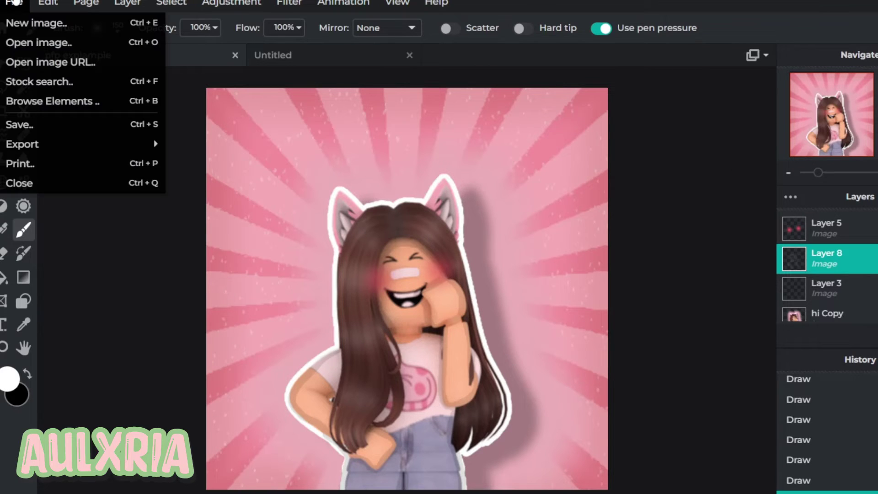
click(19, 124)
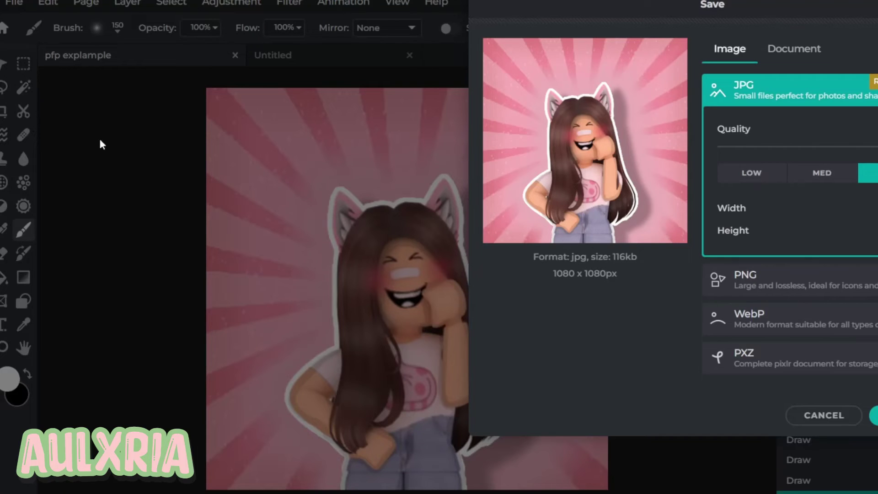
drag(764, 28, 730, 24)
drag(787, 4, 578, 44)
click(741, 46)
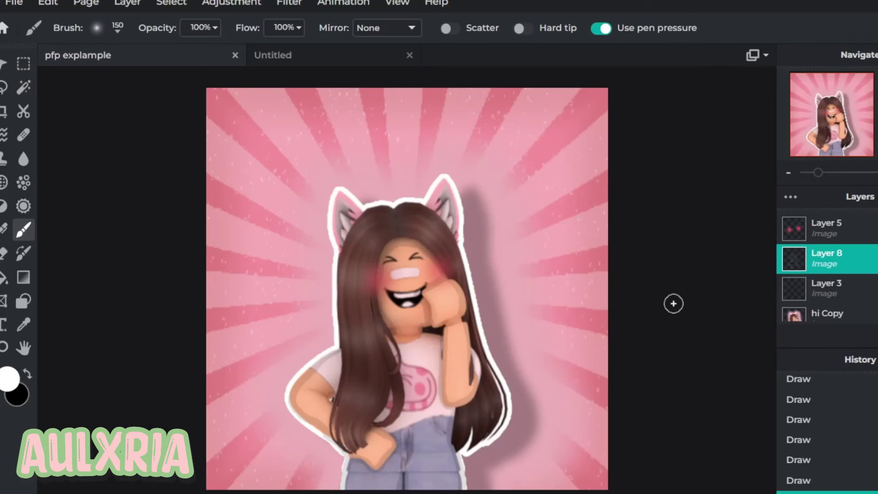